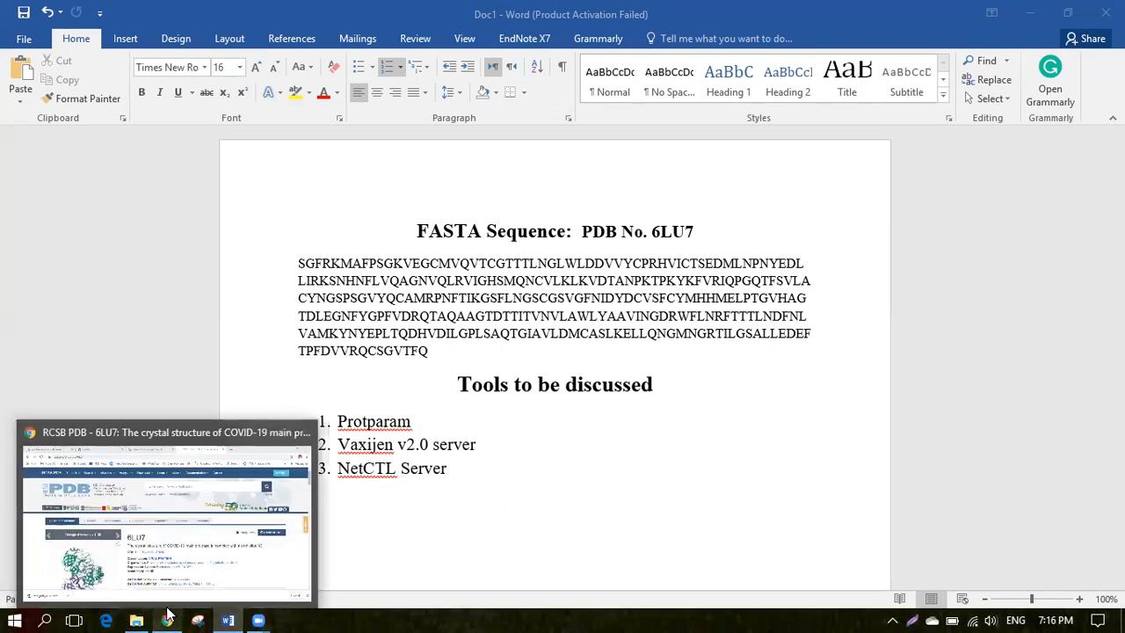
# - Switch to Chrome and open the Expasy ProtParam tool from the protparam search results
pyautogui.click(166, 620)
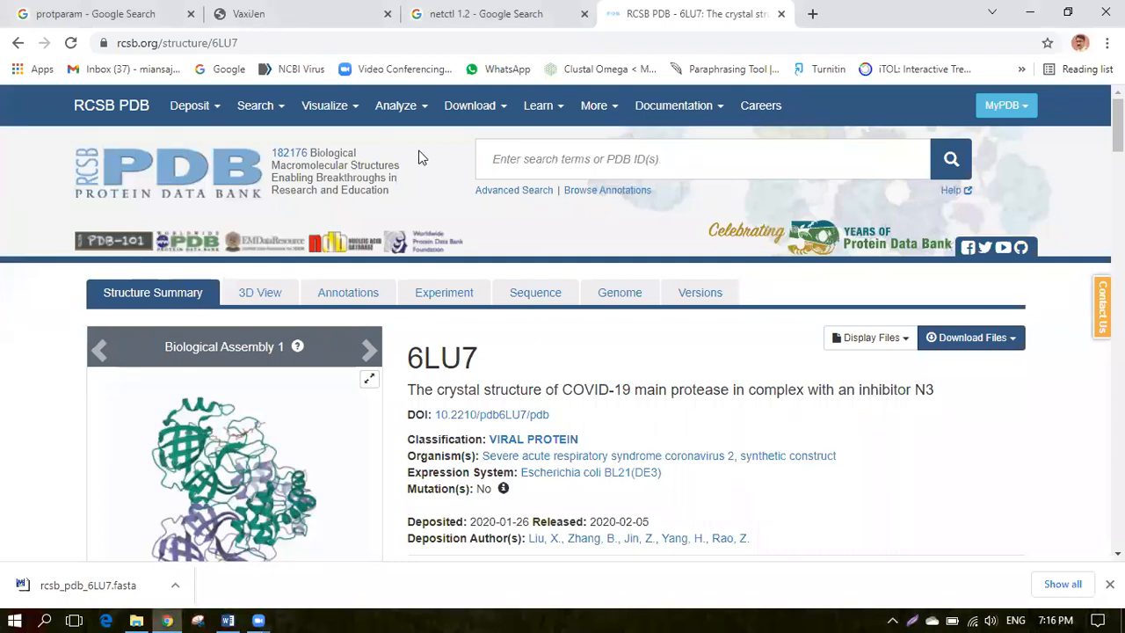
pyautogui.hotkey('ctrl', '2')
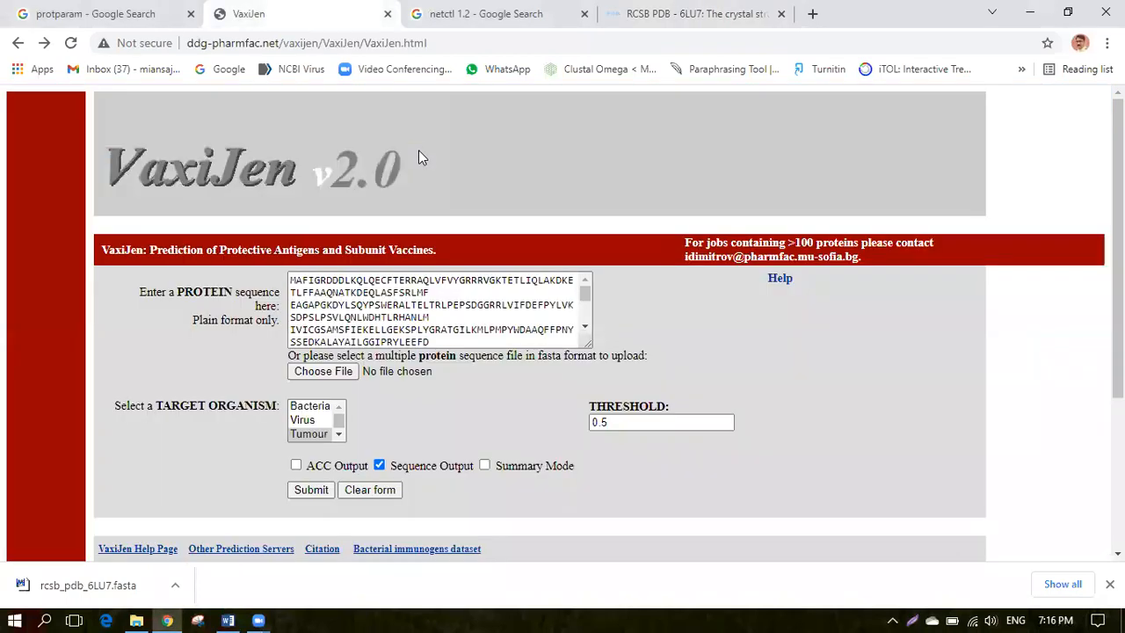
pyautogui.click(120, 14)
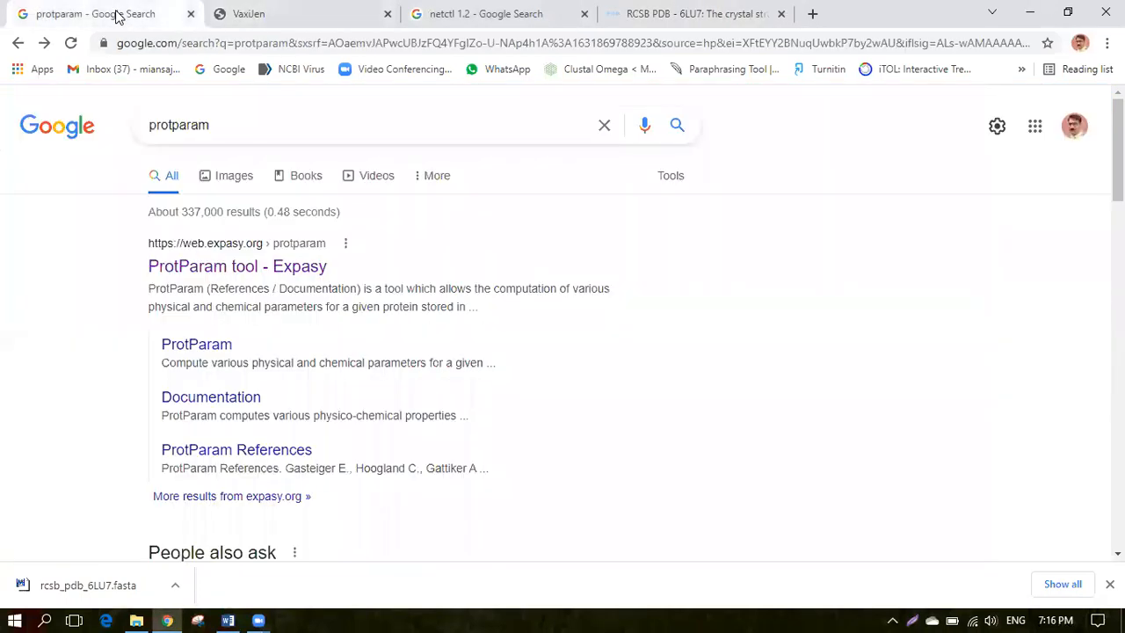
pyautogui.click(247, 278)
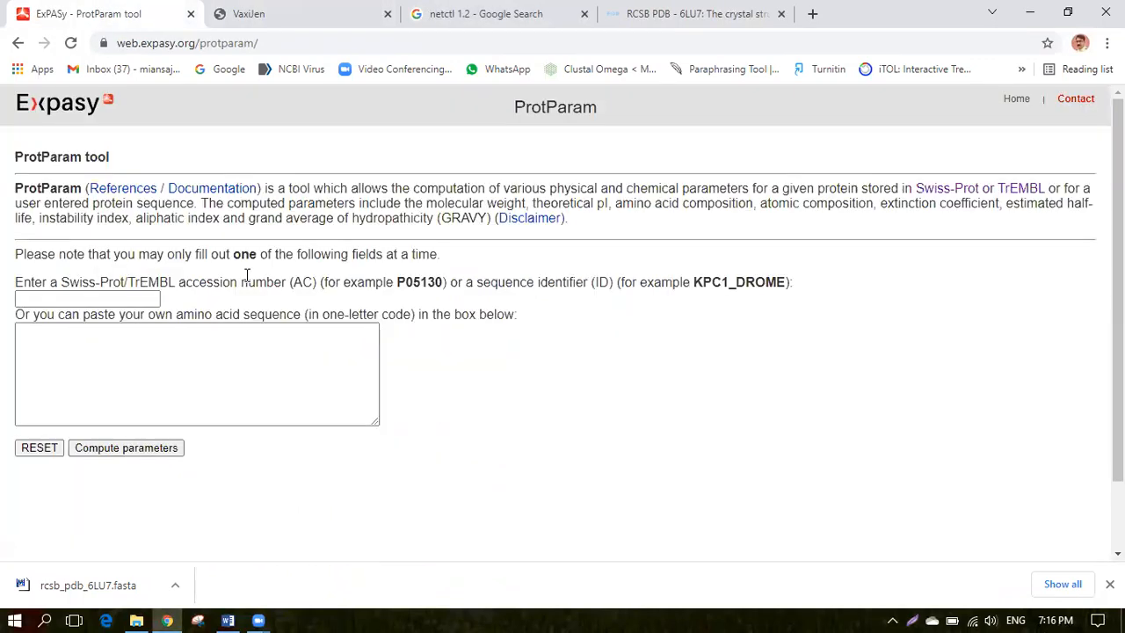
# - Copy the complete 6LU7 FASTA sequence from the Word document and paste it into ProtParam's amino acid sequence box
pyautogui.click(228, 620)
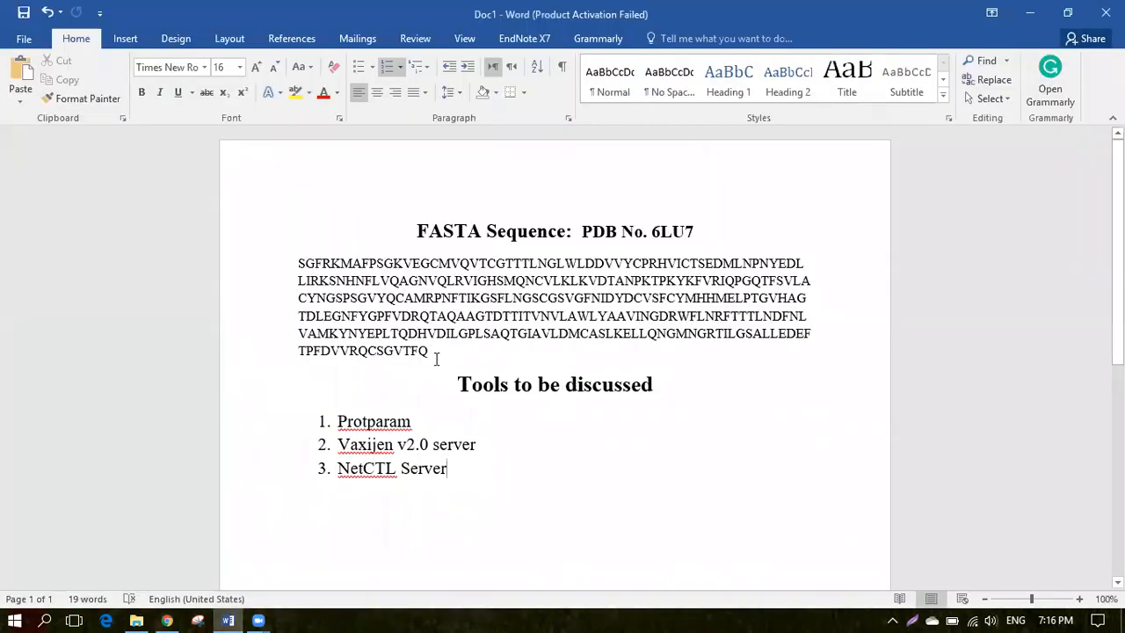
pyautogui.moveTo(434, 351); pyautogui.dragTo(295, 263)
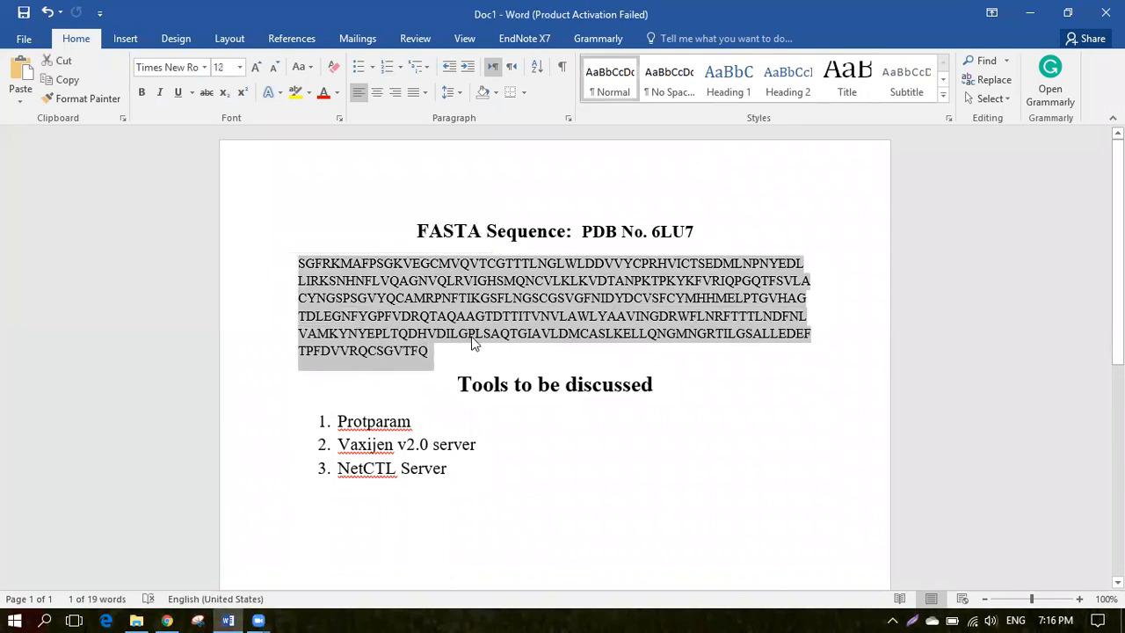
pyautogui.hotkey('ctrl', 'c')
pyautogui.click(167, 619)
pyautogui.click(72, 355)
pyautogui.hotkey('ctrl', 'v')
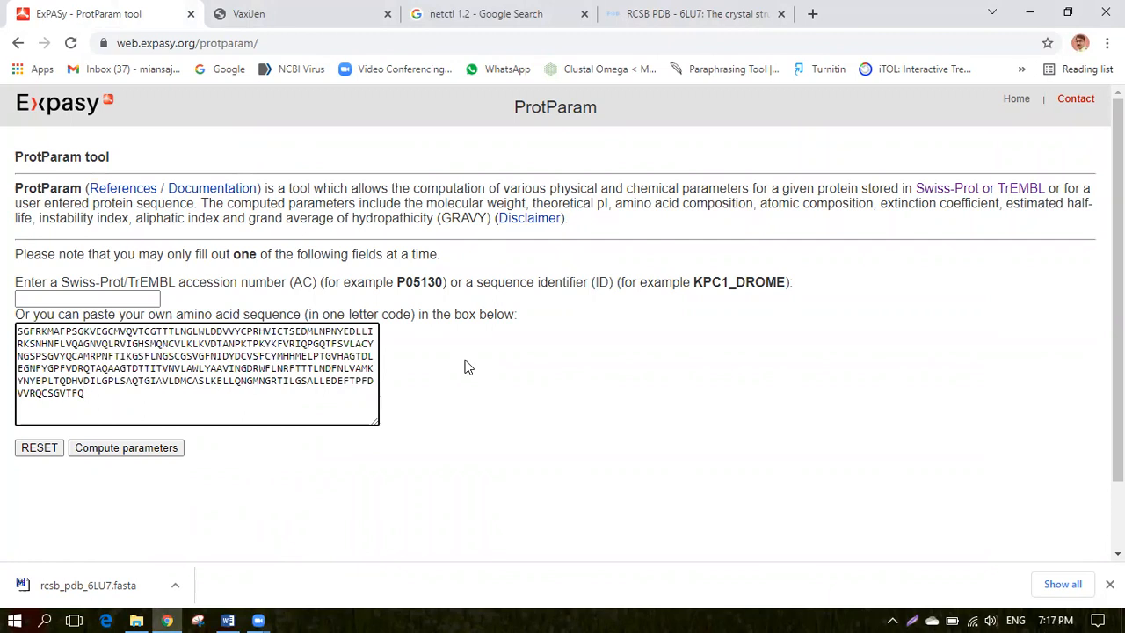
# - Compute the ProtParam parameters for the pasted amino acid sequence, leaving the accession number empty
pyautogui.click(66, 300)
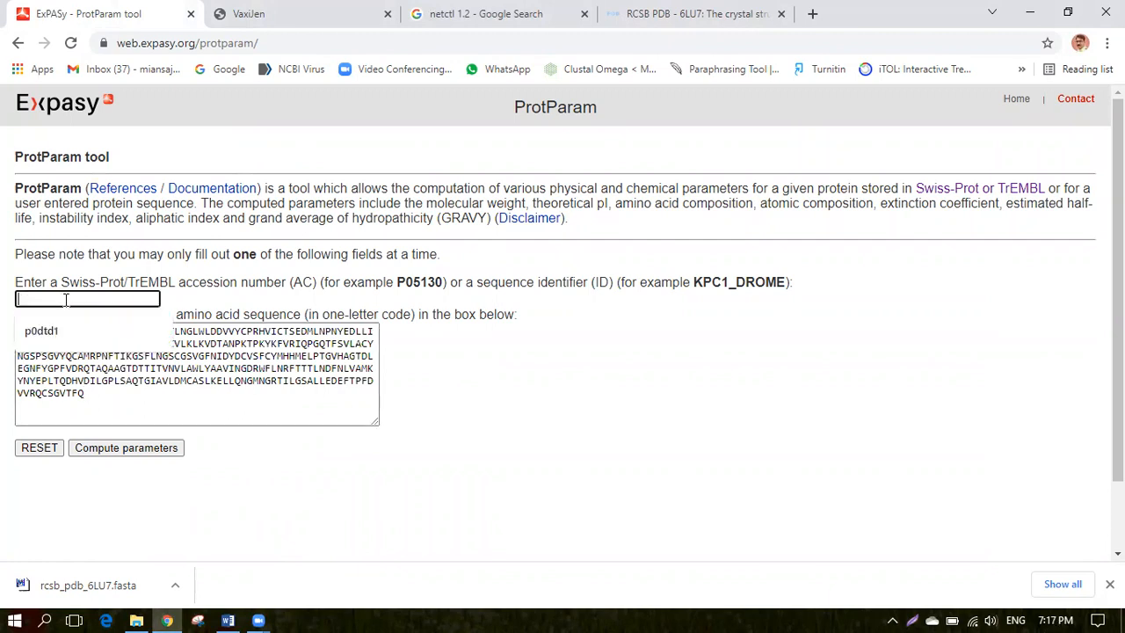
pyautogui.click(235, 413)
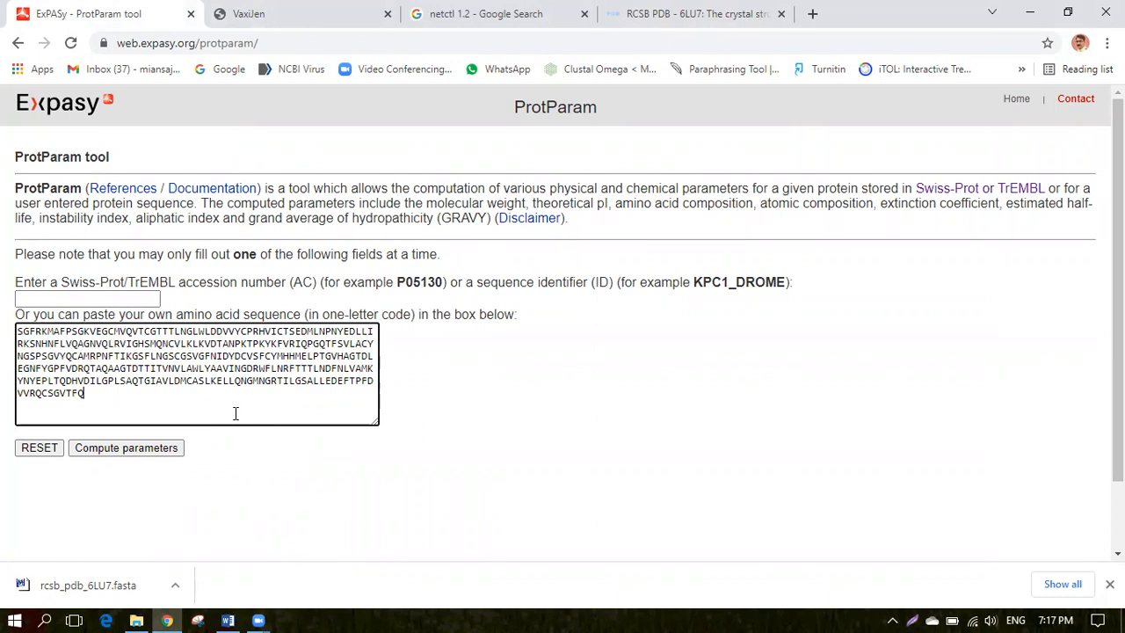
pyautogui.click(157, 450)
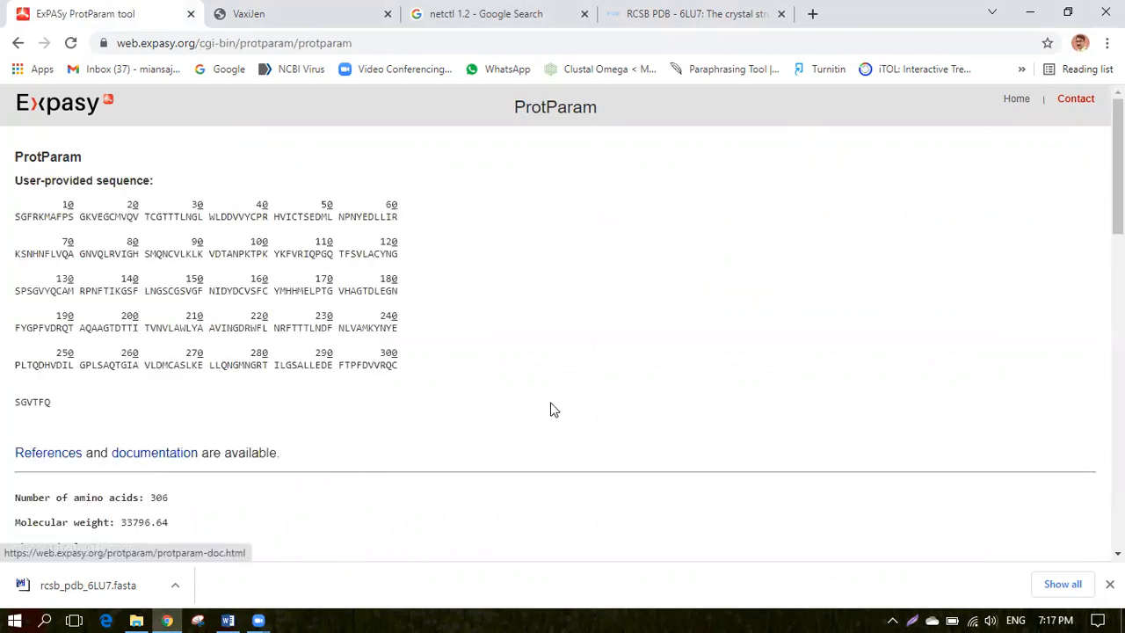
# - Examine the submitted sequence, number of amino acids, molecular weight and amino acid composition in the ProtParam results
pyautogui.scroll(-3, 552, 408)
pyautogui.scroll(3, 551, 408)
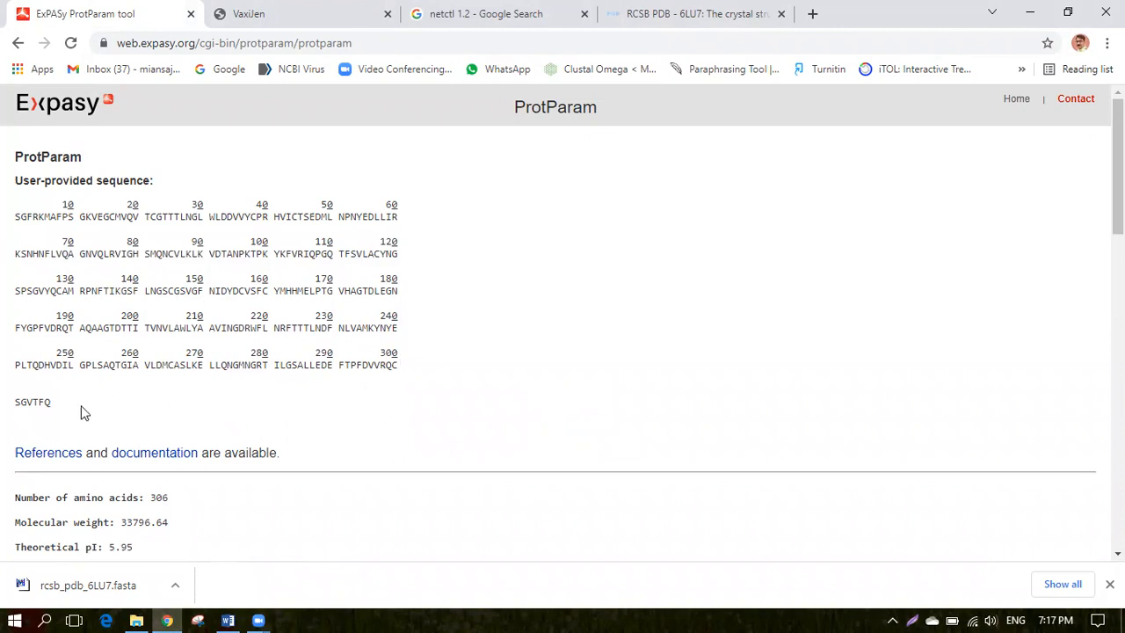
pyautogui.scroll(-3, 81, 405)
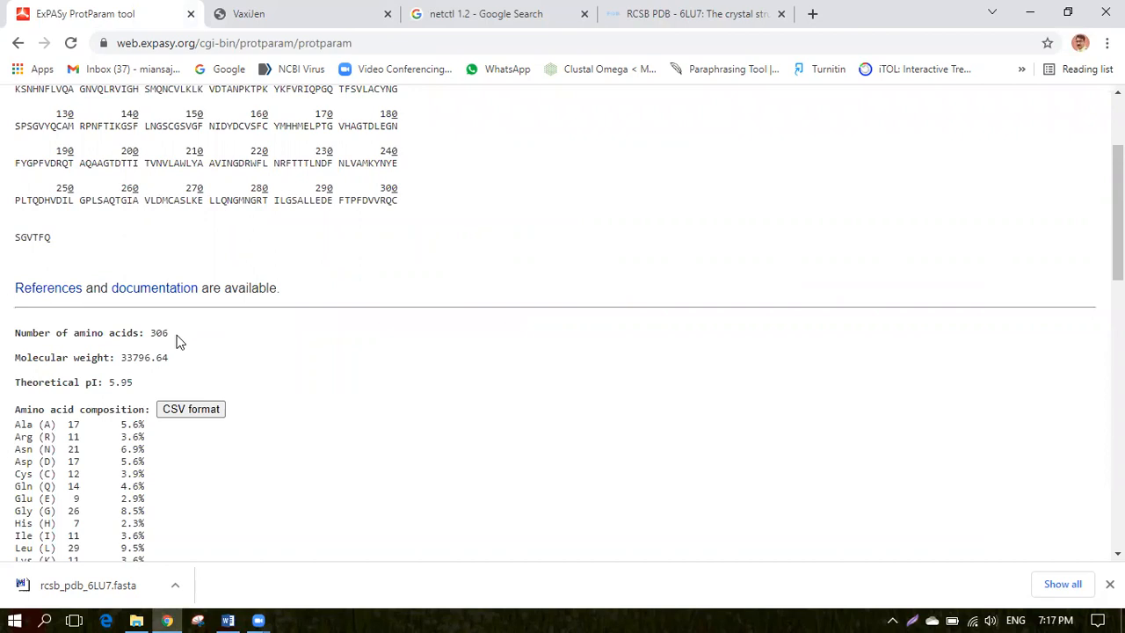
pyautogui.moveTo(176, 335); pyautogui.dragTo(138, 335)
pyautogui.moveTo(181, 365); pyautogui.dragTo(115, 357)
pyautogui.scroll(-2, 339, 409)
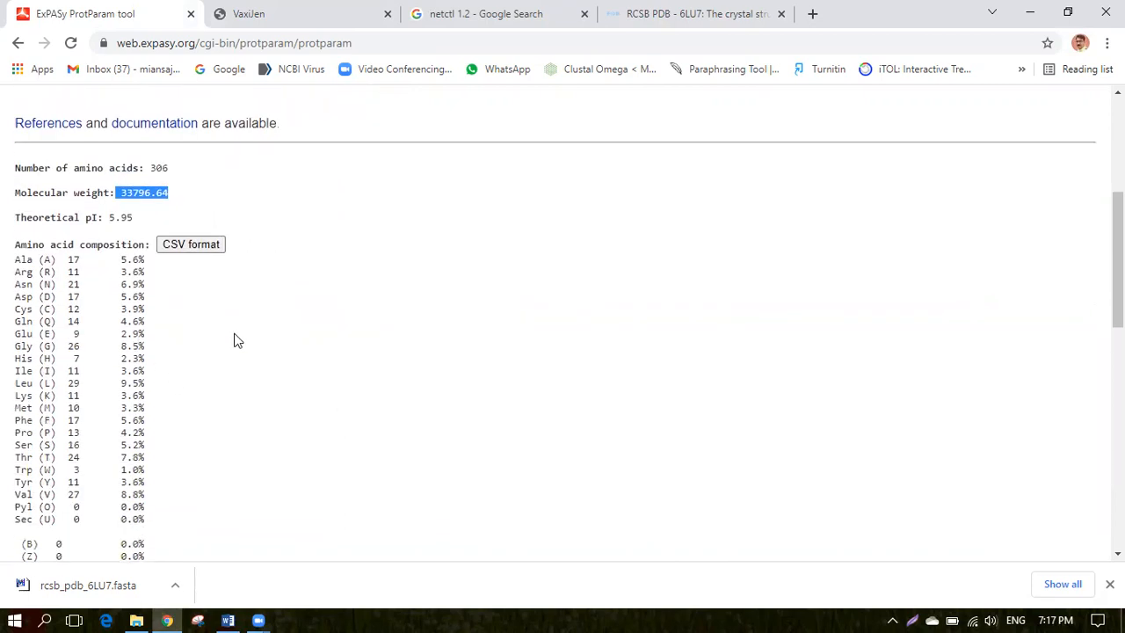
pyautogui.scroll(-1, 256, 320)
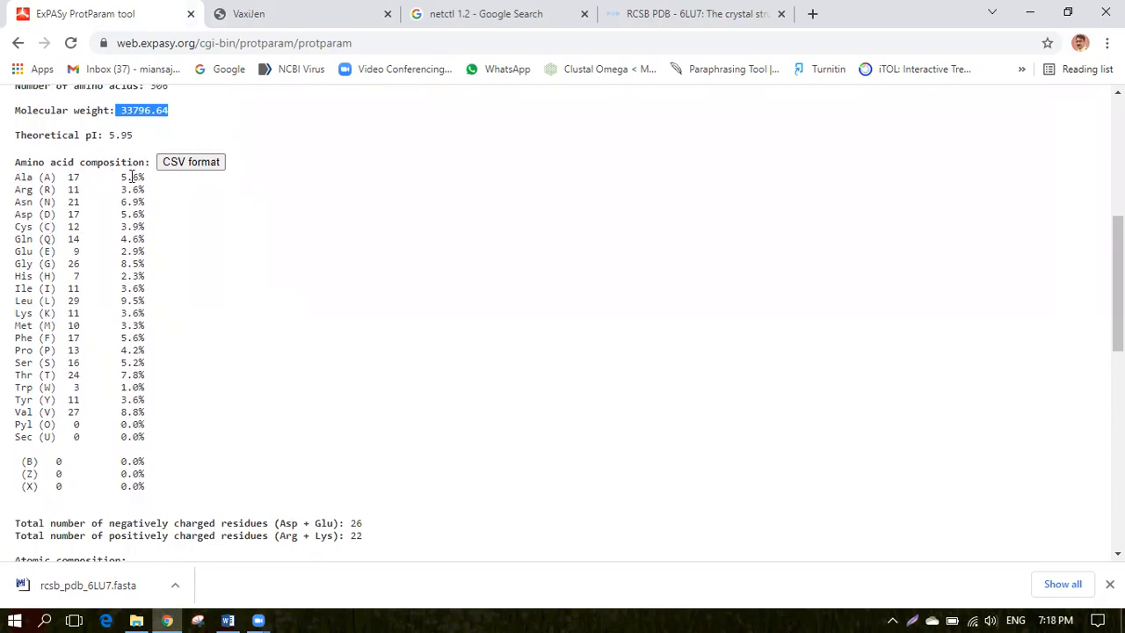
pyautogui.moveTo(145, 179); pyautogui.dragTo(108, 178)
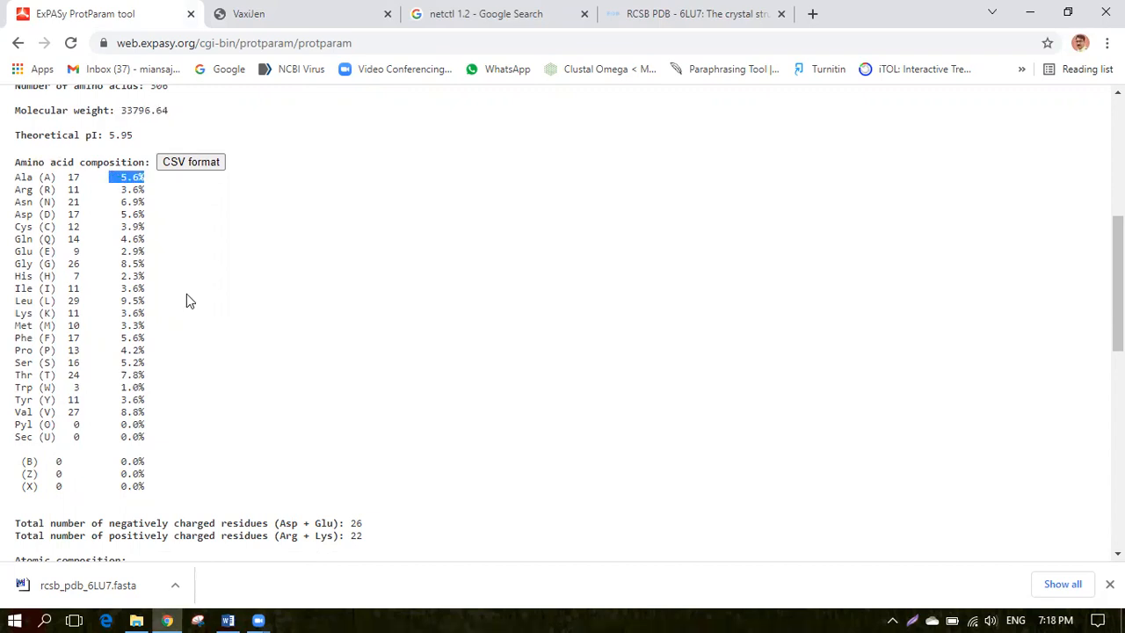
pyautogui.scroll(-1, 186, 299)
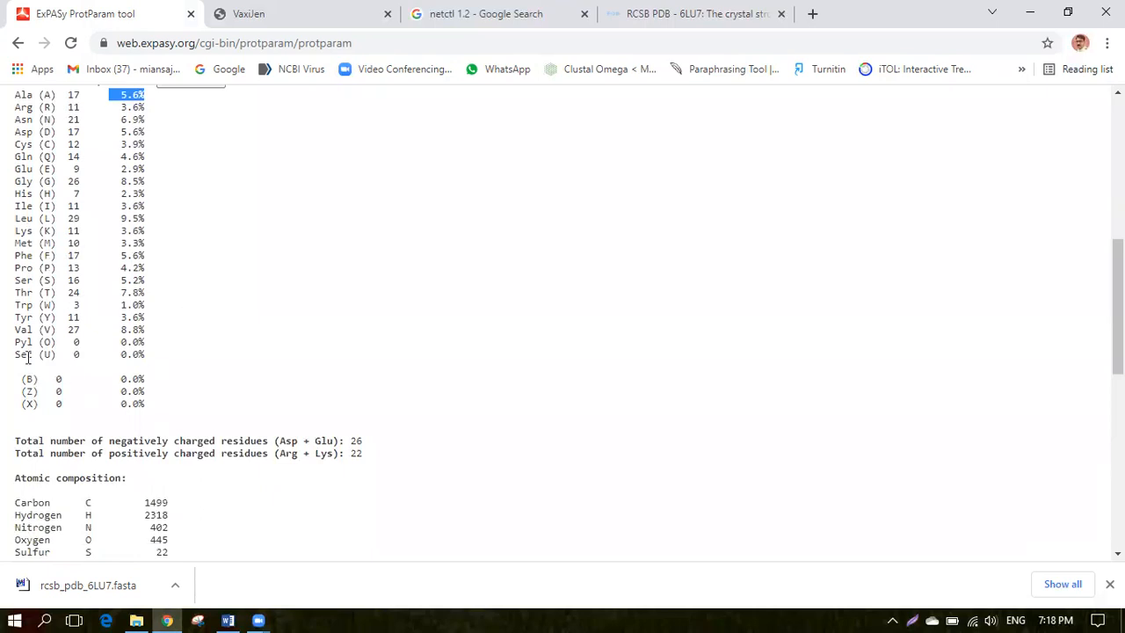
pyautogui.moveTo(155, 354); pyautogui.dragTo(120, 355)
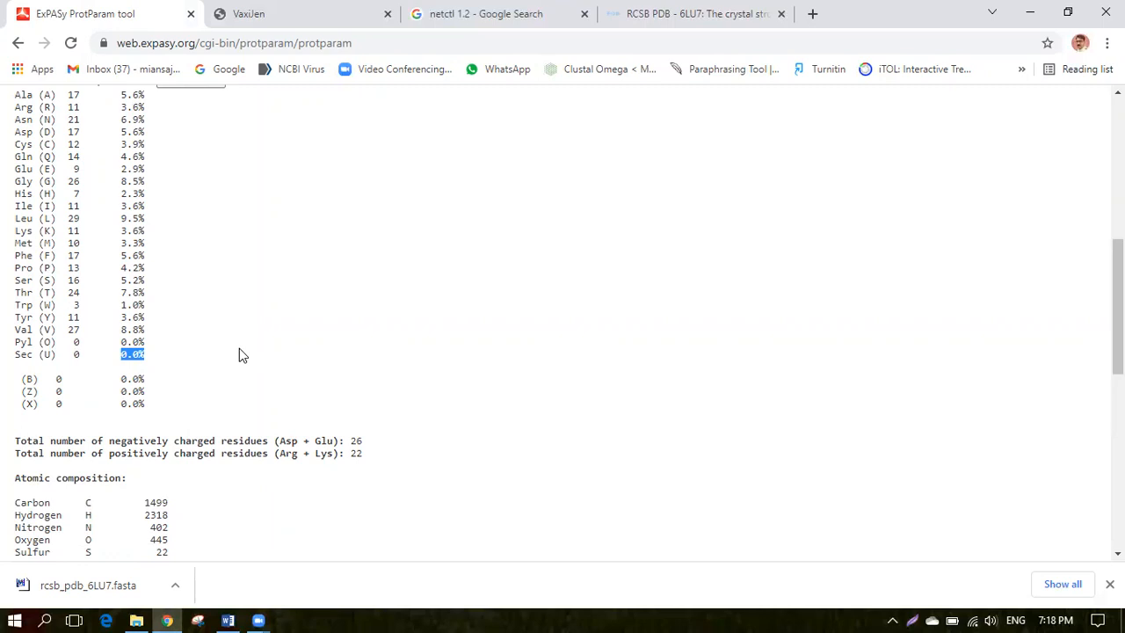
# - Review the charged residues, atomic composition, half-life, instability index, aliphatic index and GRAVY value in the ProtParam results
pyautogui.scroll(-2, 240, 355)
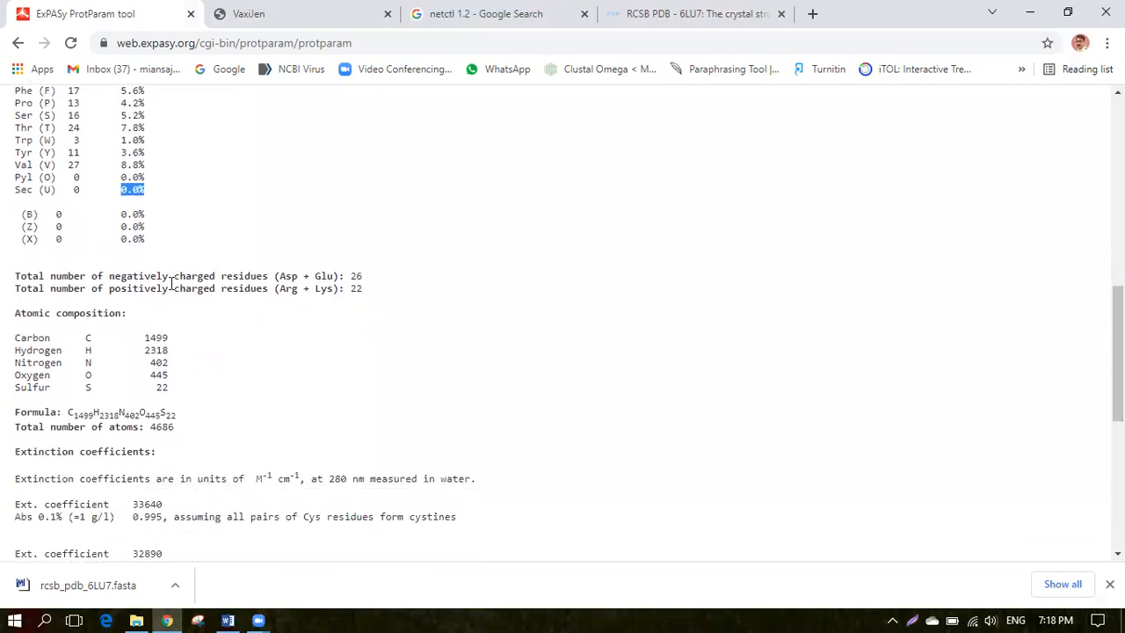
pyautogui.moveTo(374, 280); pyautogui.dragTo(349, 277)
pyautogui.click(390, 298)
pyautogui.scroll(-1, 285, 347)
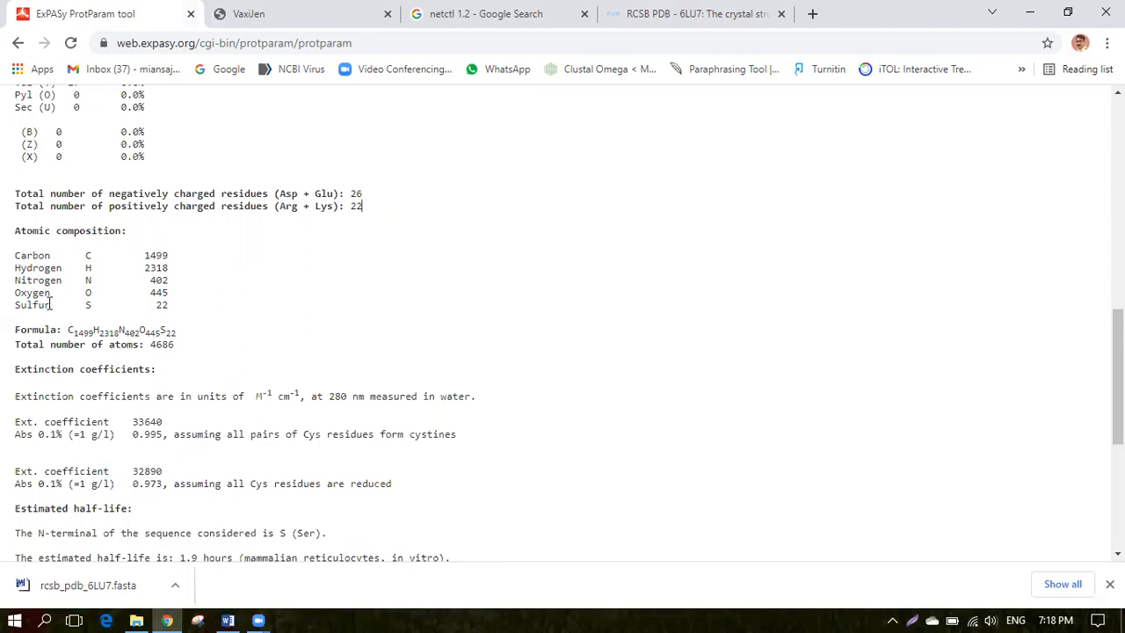
pyautogui.scroll(-4, 257, 311)
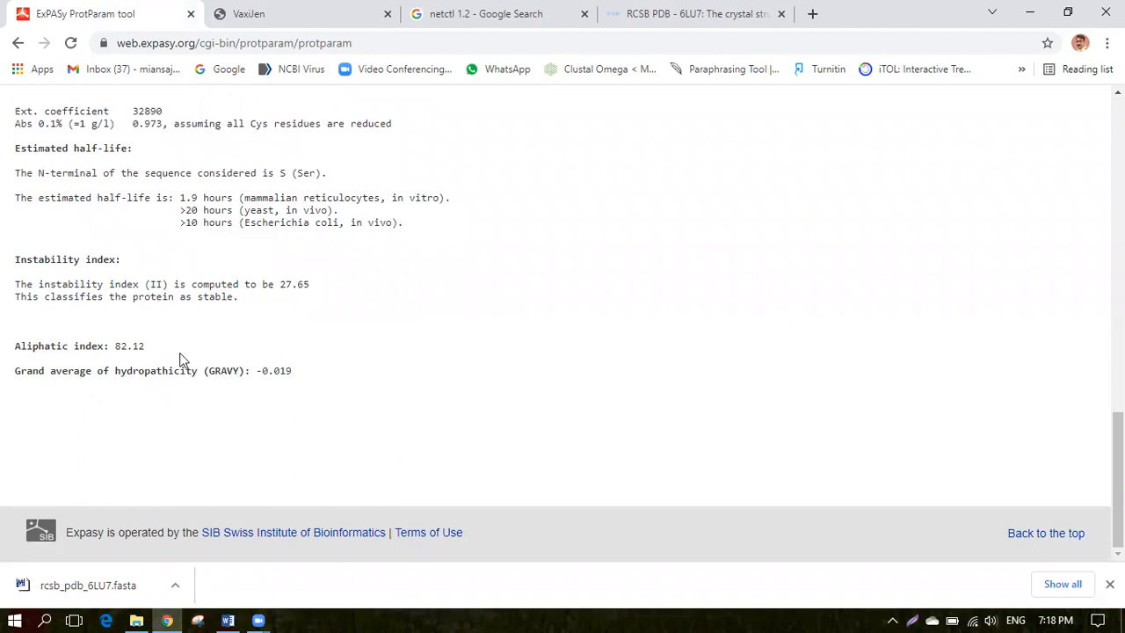
pyautogui.moveTo(181, 350); pyautogui.dragTo(1, 349)
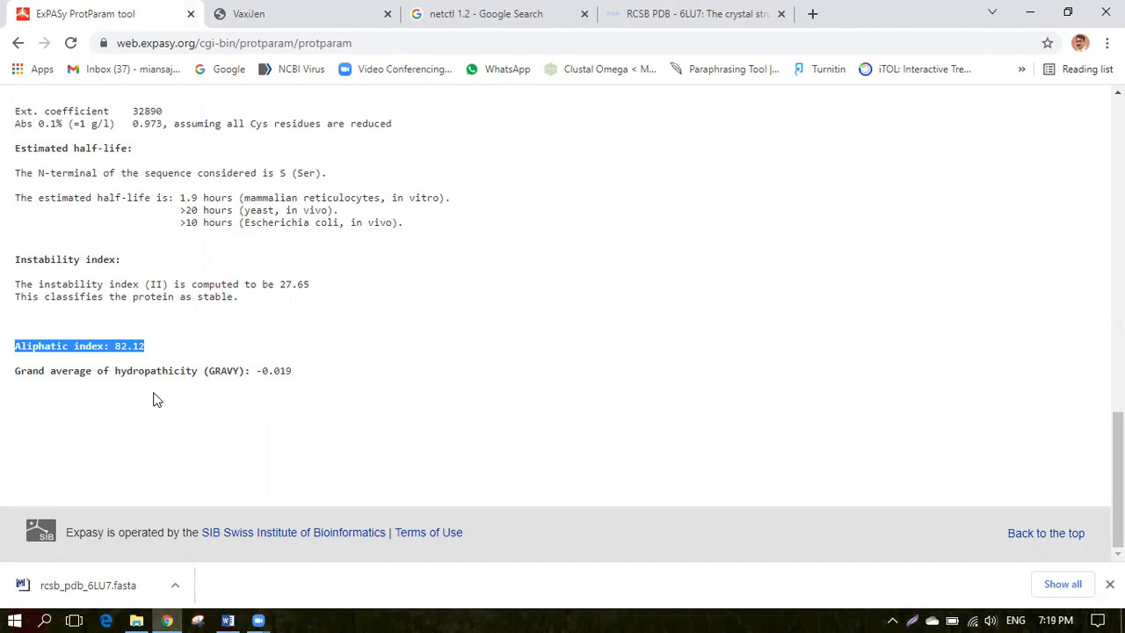
pyautogui.moveTo(301, 372); pyautogui.dragTo(5, 375)
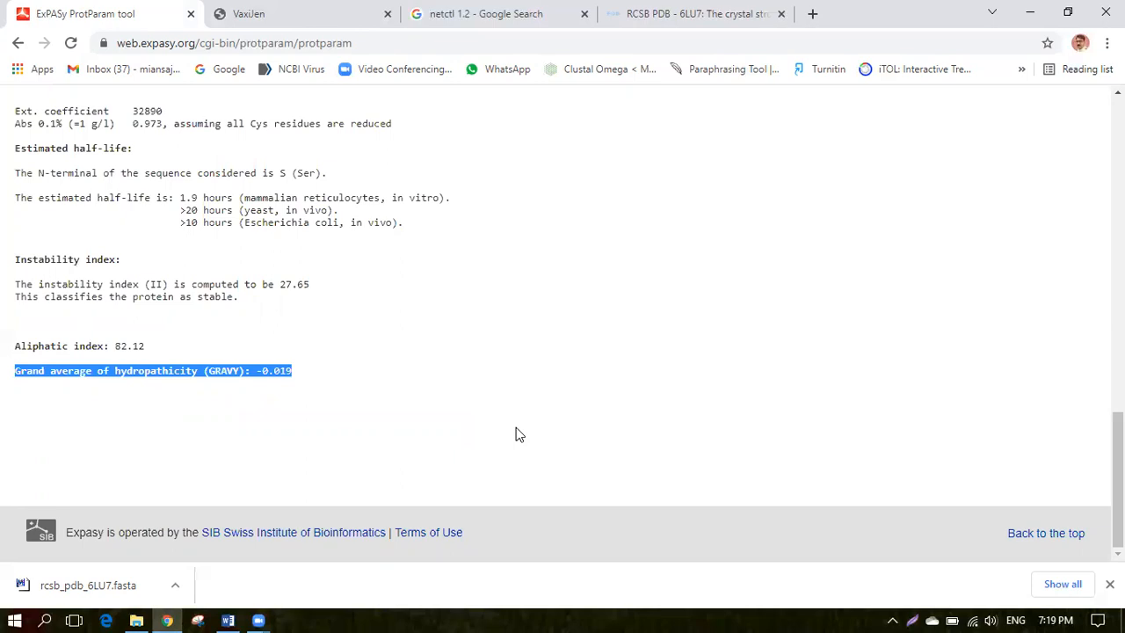
pyautogui.click(459, 386)
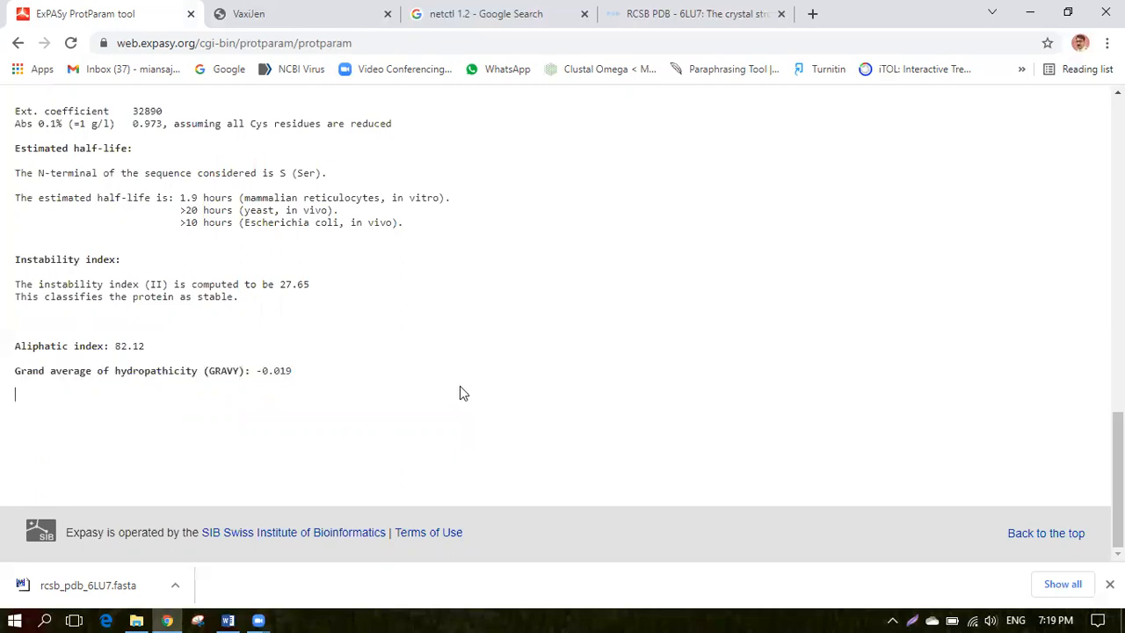
pyautogui.moveTo(320, 370); pyautogui.dragTo(4, 373)
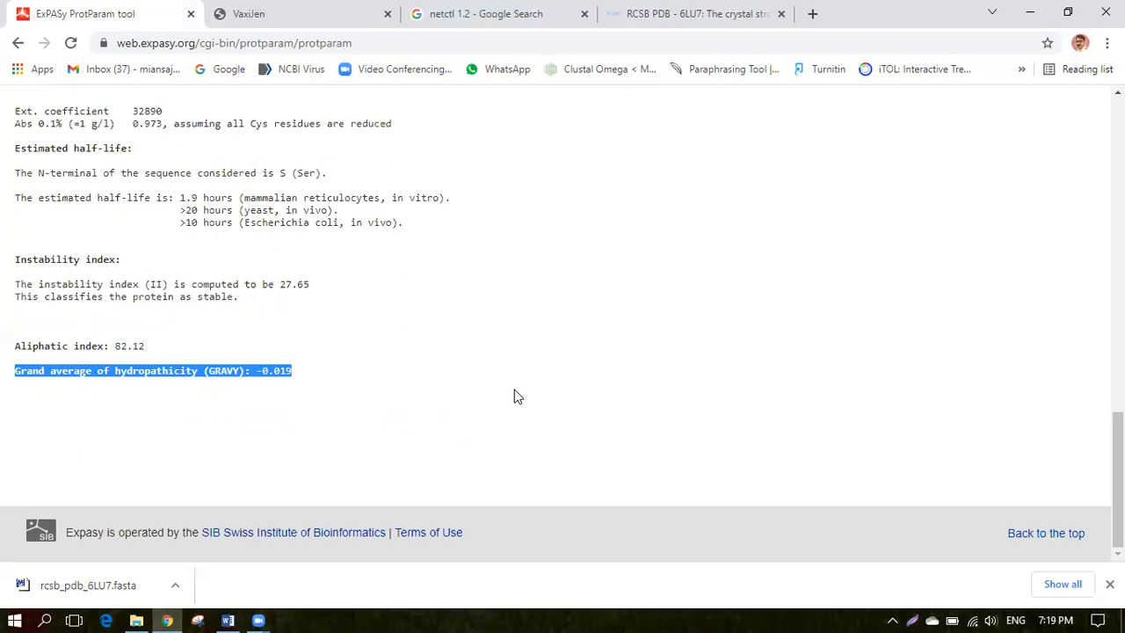
pyautogui.scroll(15, 517, 396)
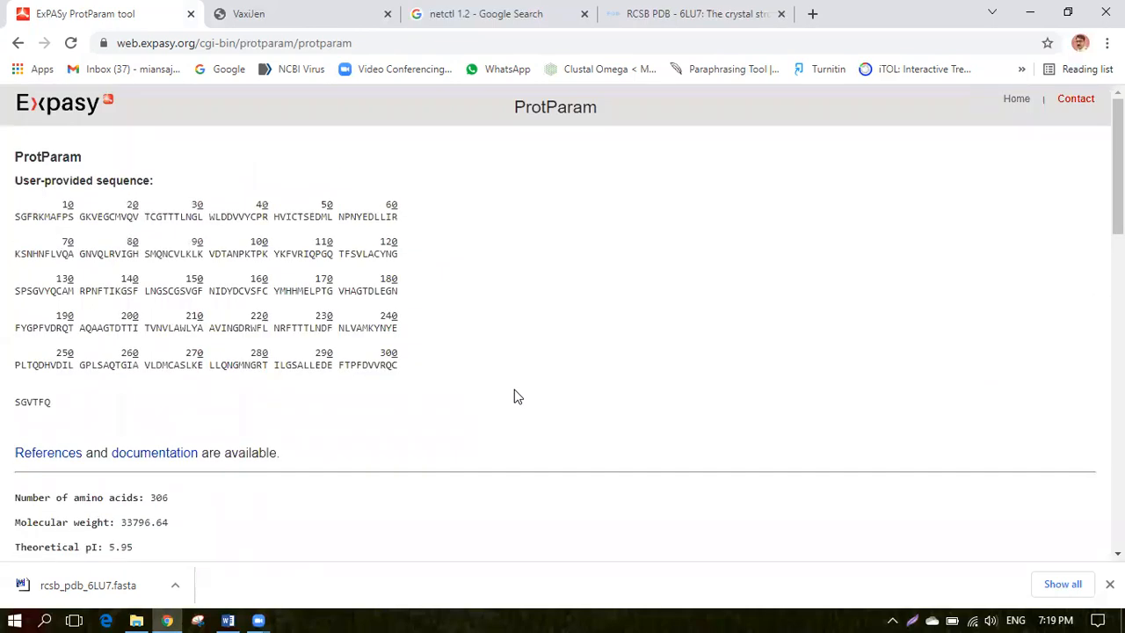
# - Close the ProtParam results and reopen a blank VaxiJen v2.0 form from its Google search results
pyautogui.click(191, 15)
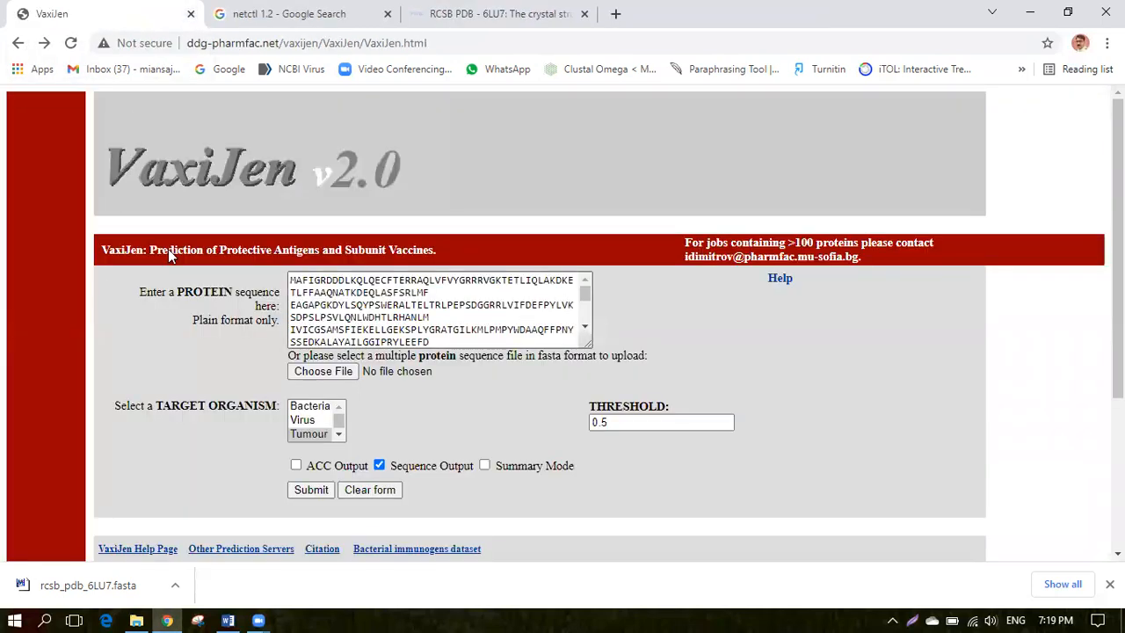
pyautogui.click(18, 42)
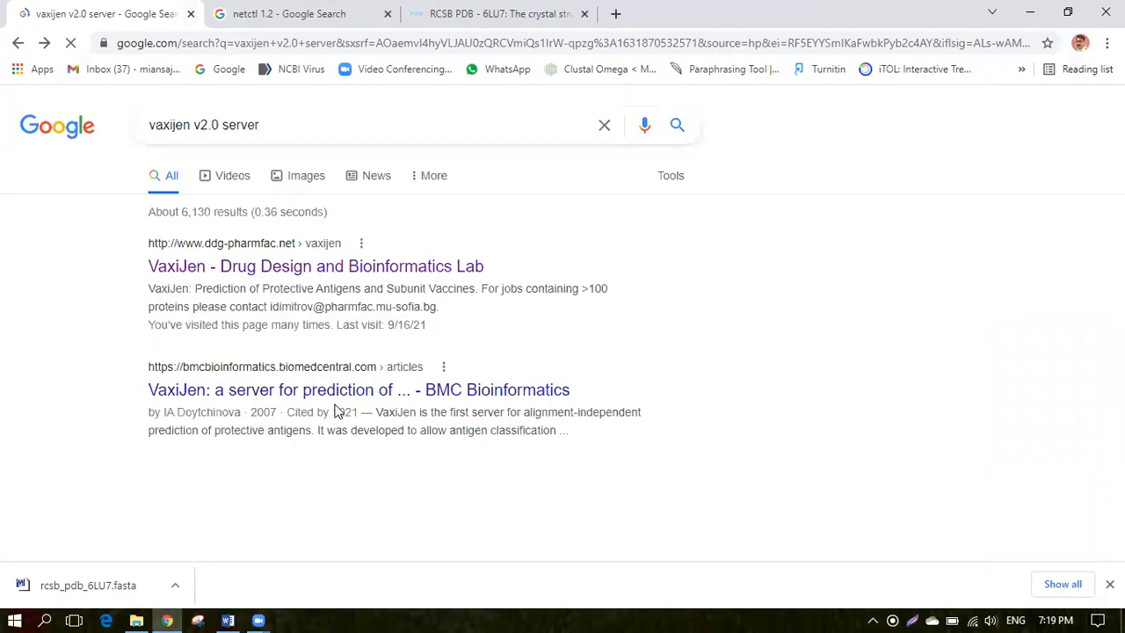
pyautogui.click(262, 266)
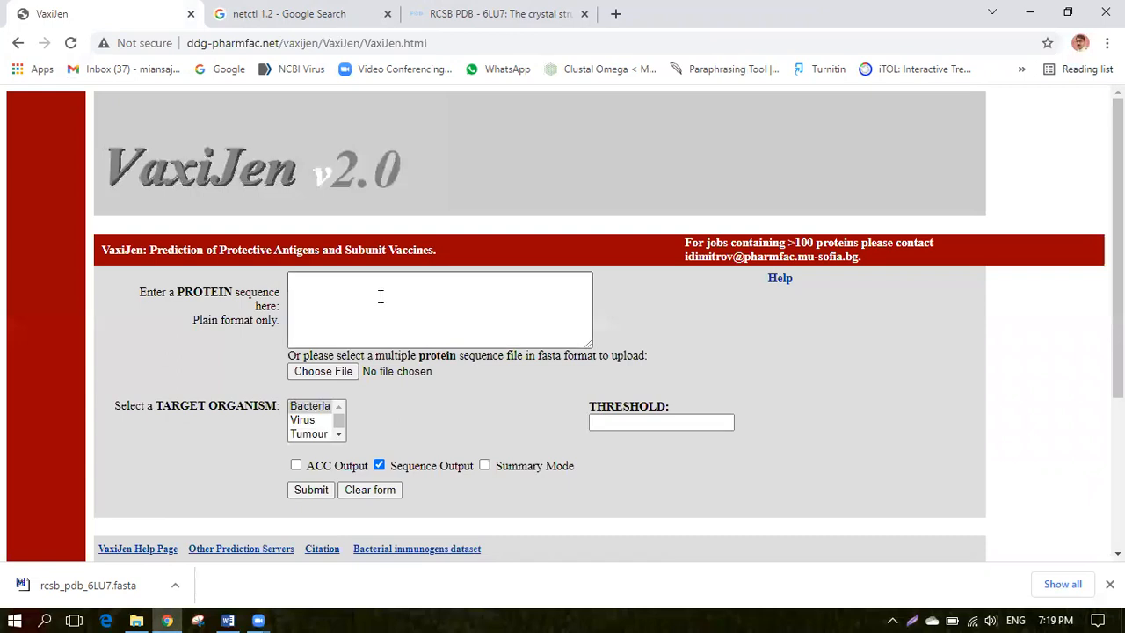
# - Return to the Word document to check the 6LU7 sequence, then paste the copied sequence into VaxiJen's protein sequence box
pyautogui.click(228, 620)
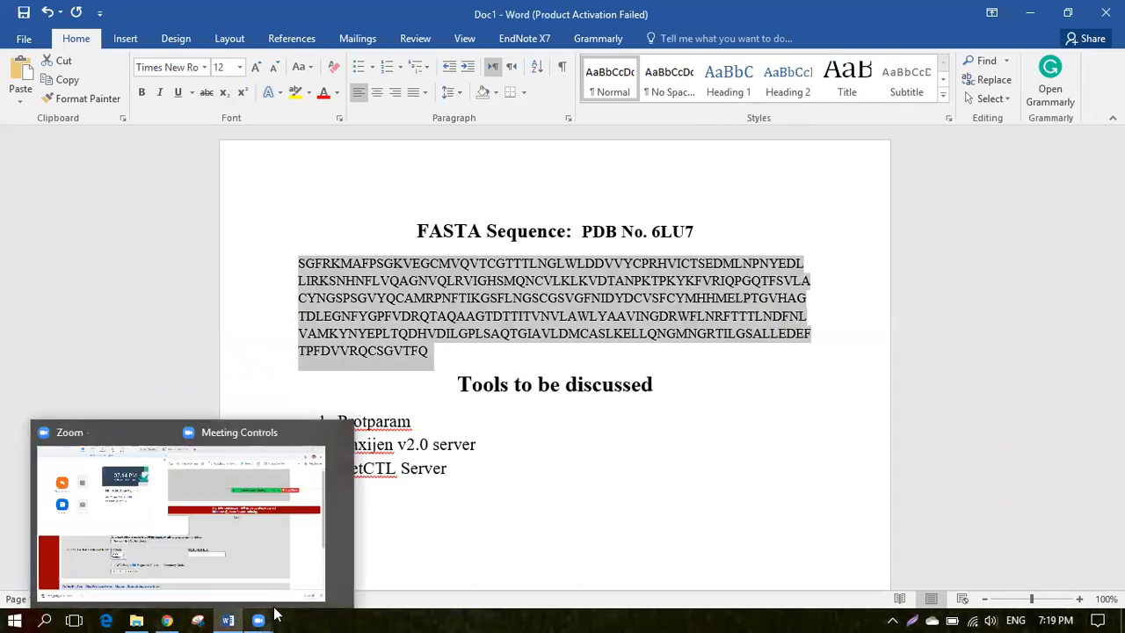
pyautogui.click(167, 620)
pyautogui.click(393, 299)
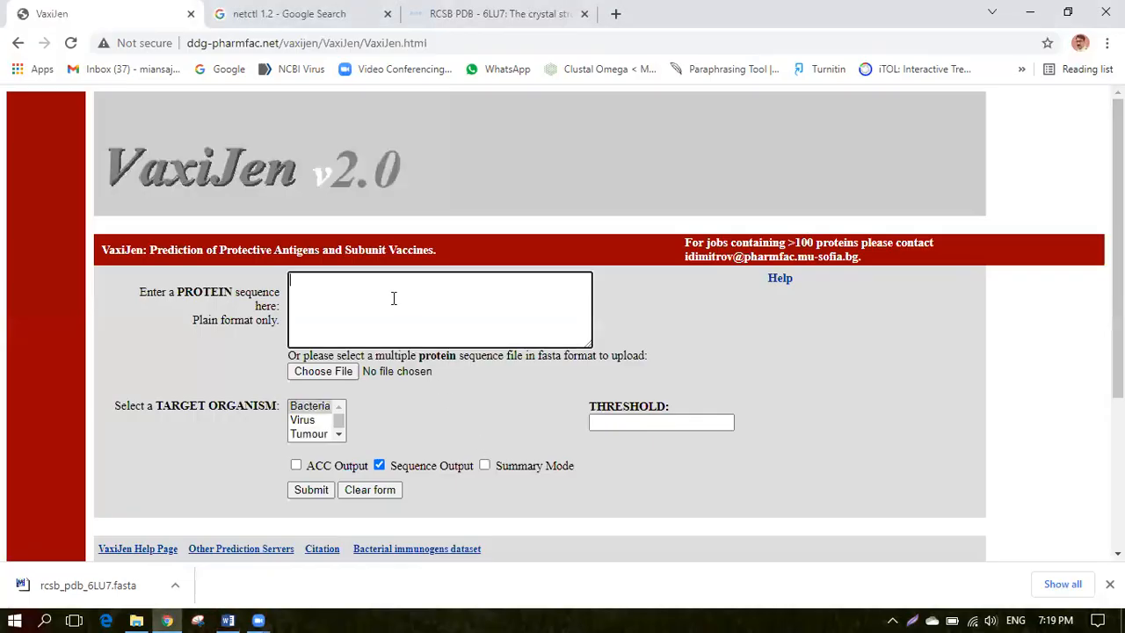
pyautogui.hotkey('ctrl', 'v')
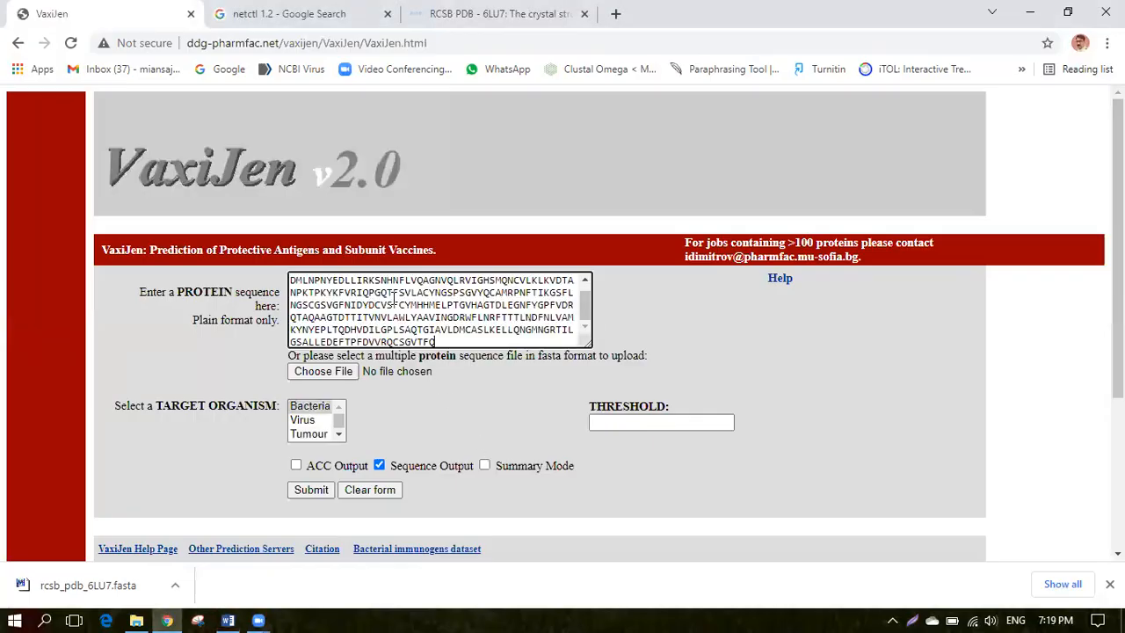
# - Set the target organism to Virus and the threshold to 0.5, and submit the VaxiJen prediction
pyautogui.click(303, 420)
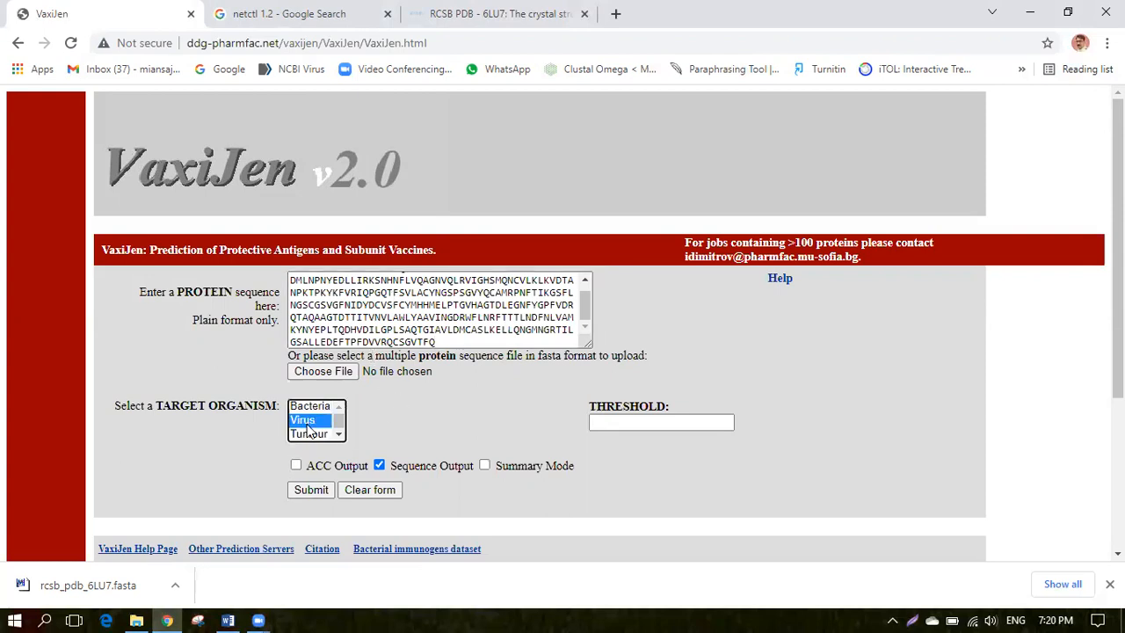
pyautogui.click(686, 421)
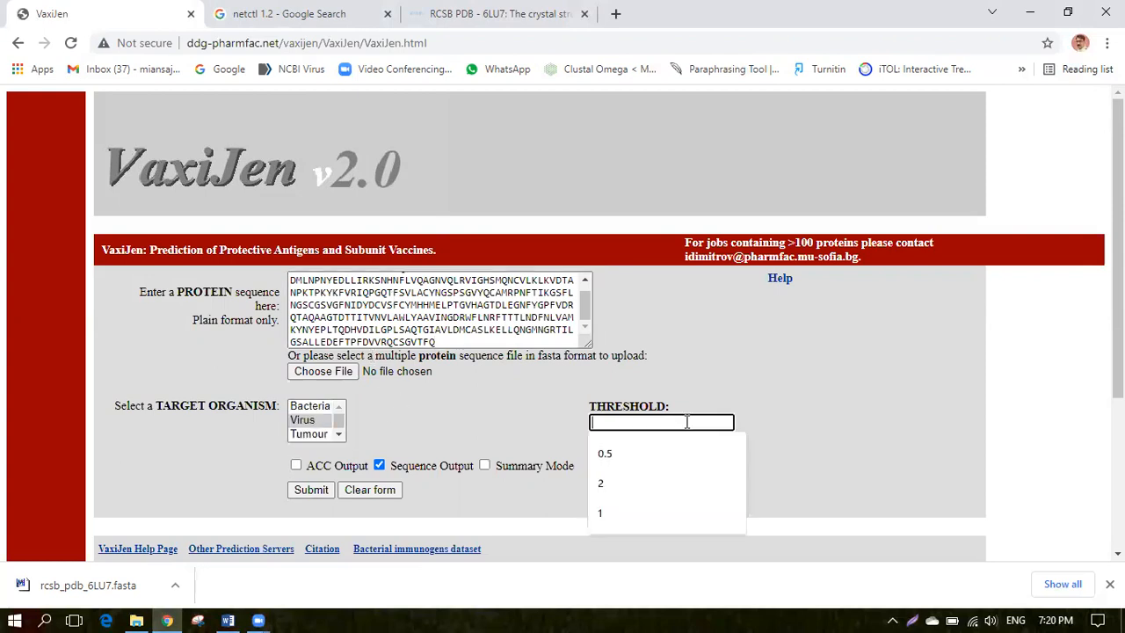
pyautogui.click(617, 452)
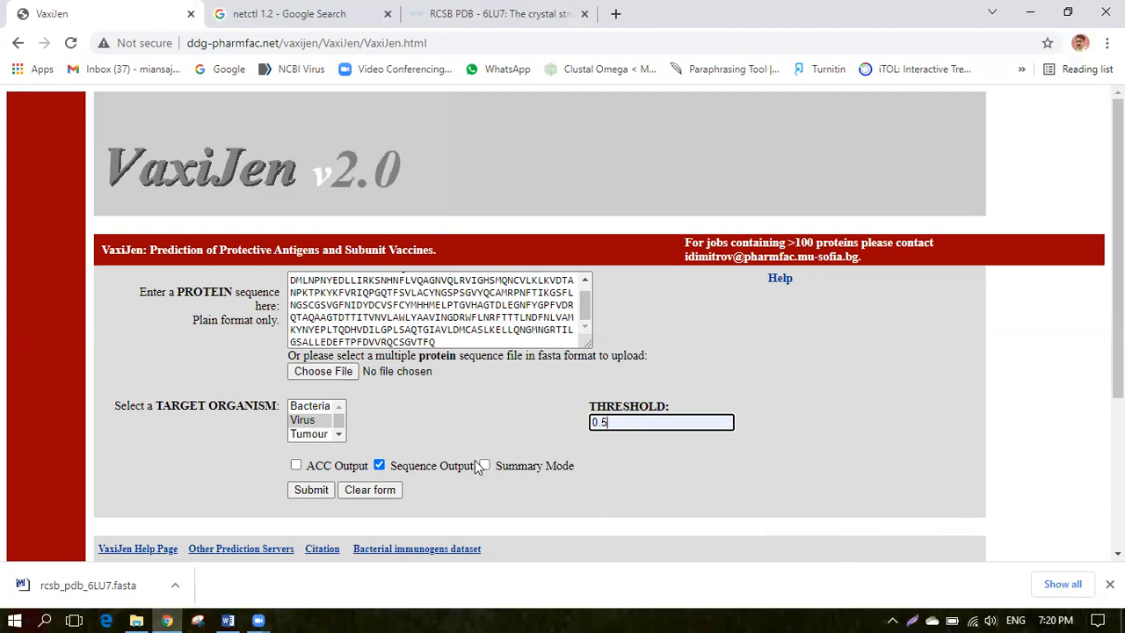
pyautogui.click(311, 490)
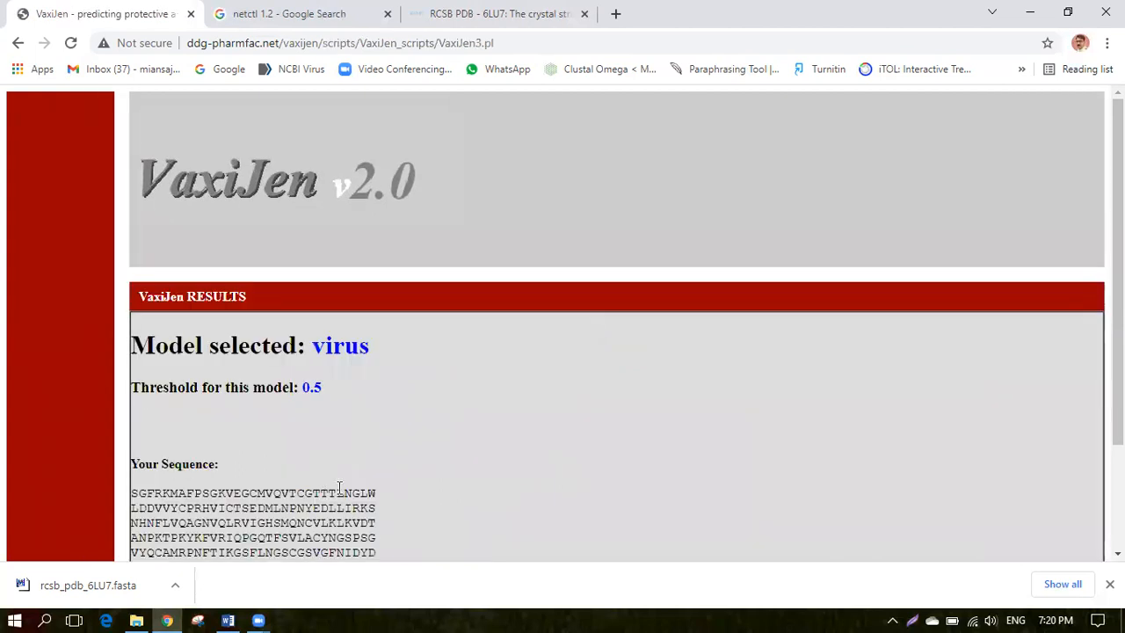
# - Check the overall protective antigen prediction at the end of the VaxiJen results
pyautogui.scroll(-2, 590, 433)
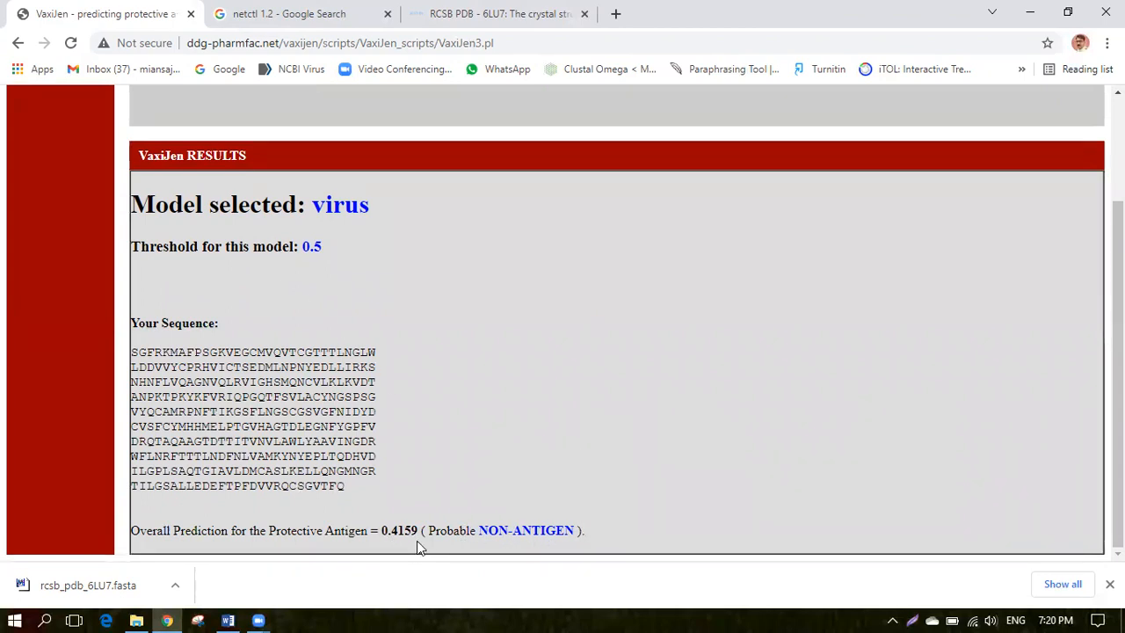
pyautogui.moveTo(575, 531); pyautogui.dragTo(477, 531)
pyautogui.click(572, 487)
# - Close the VaxiJen page and open the NetCTL 1.2 Server from its Google search results
pyautogui.click(18, 42)
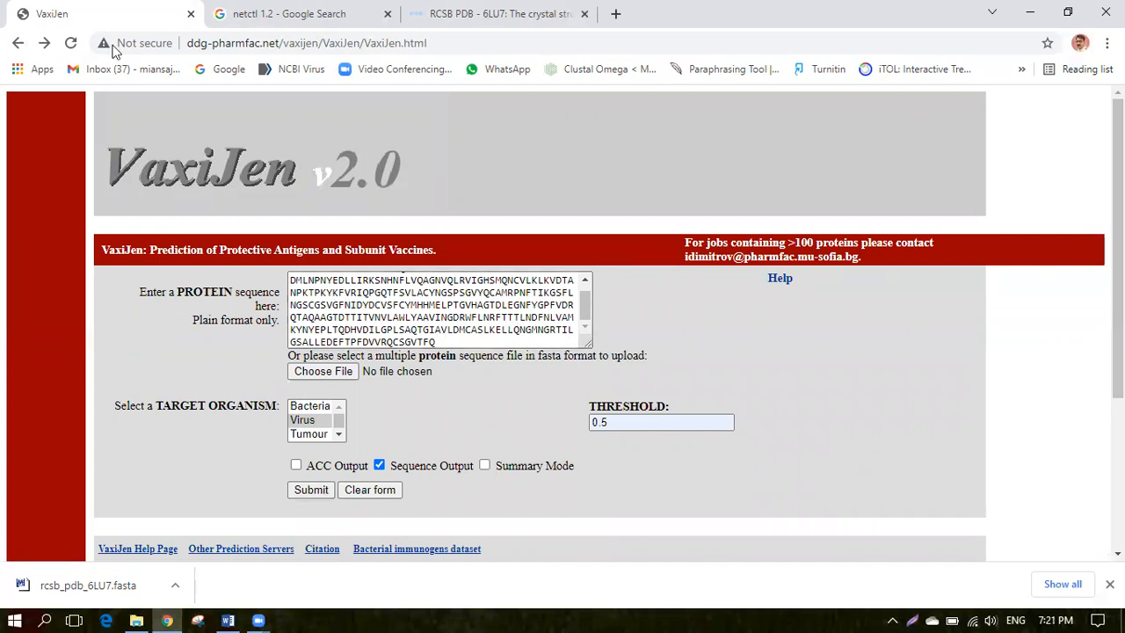
pyautogui.click(191, 14)
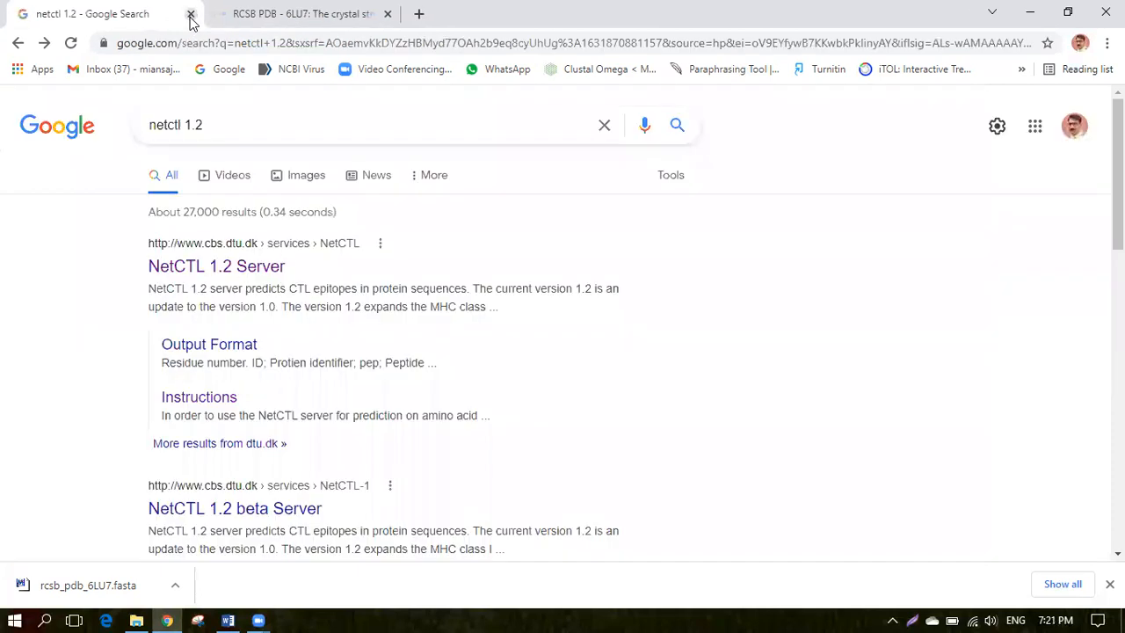
pyautogui.click(202, 268)
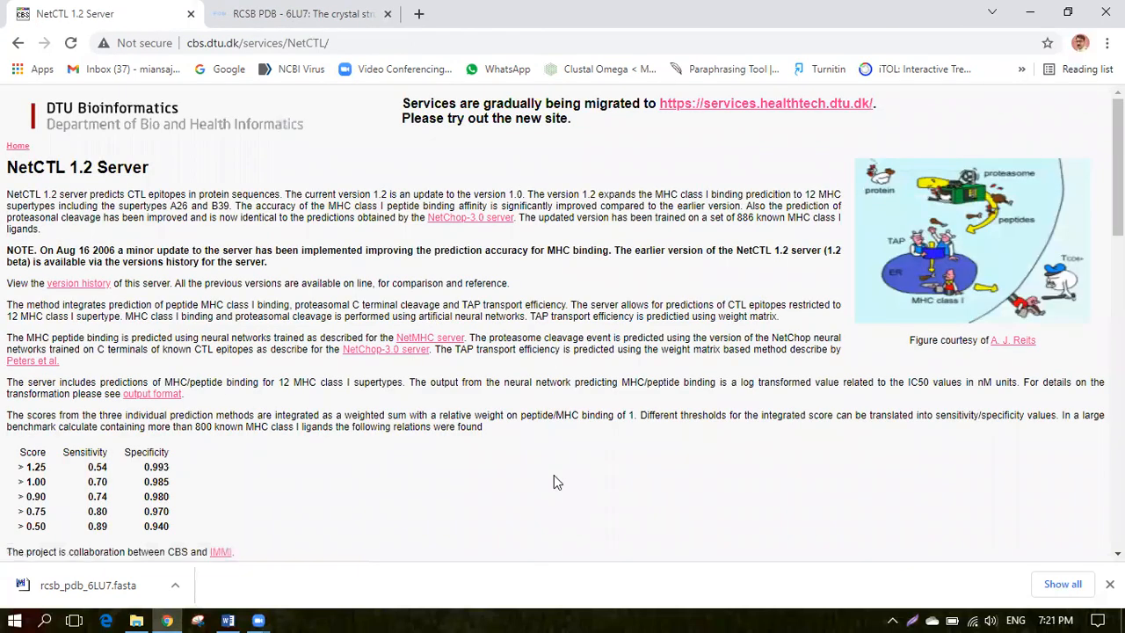
# - Open the NetCTL instructions and read the optional settings, including the C terminal cleavage weight and sort by score
pyautogui.scroll(-3, 554, 482)
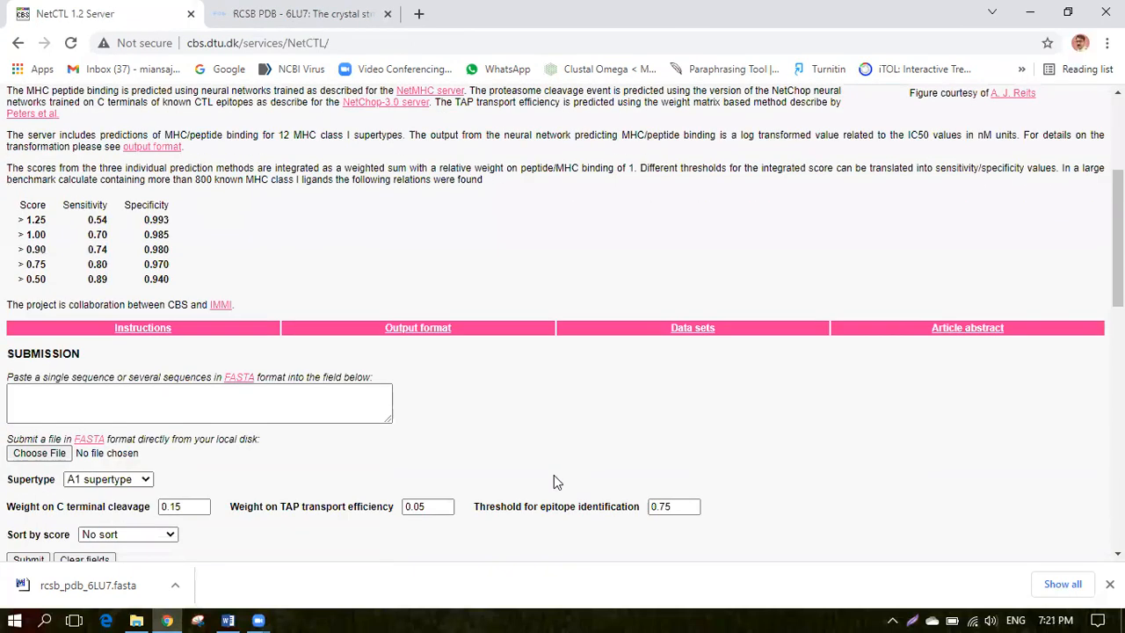
pyautogui.click(164, 331)
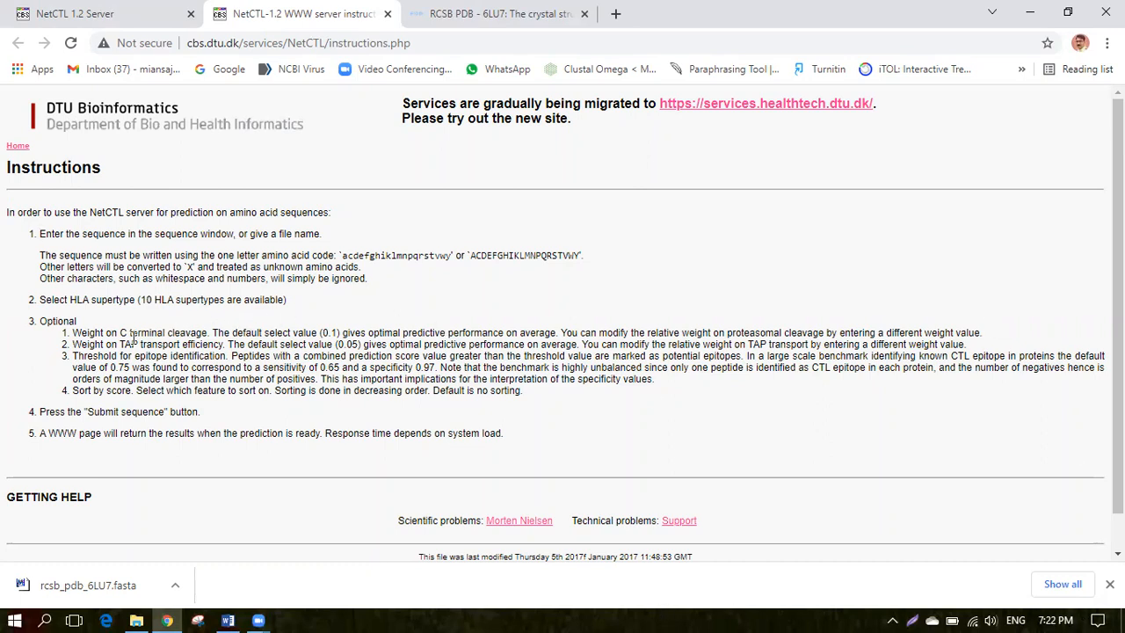
pyautogui.moveTo(115, 332); pyautogui.dragTo(210, 332)
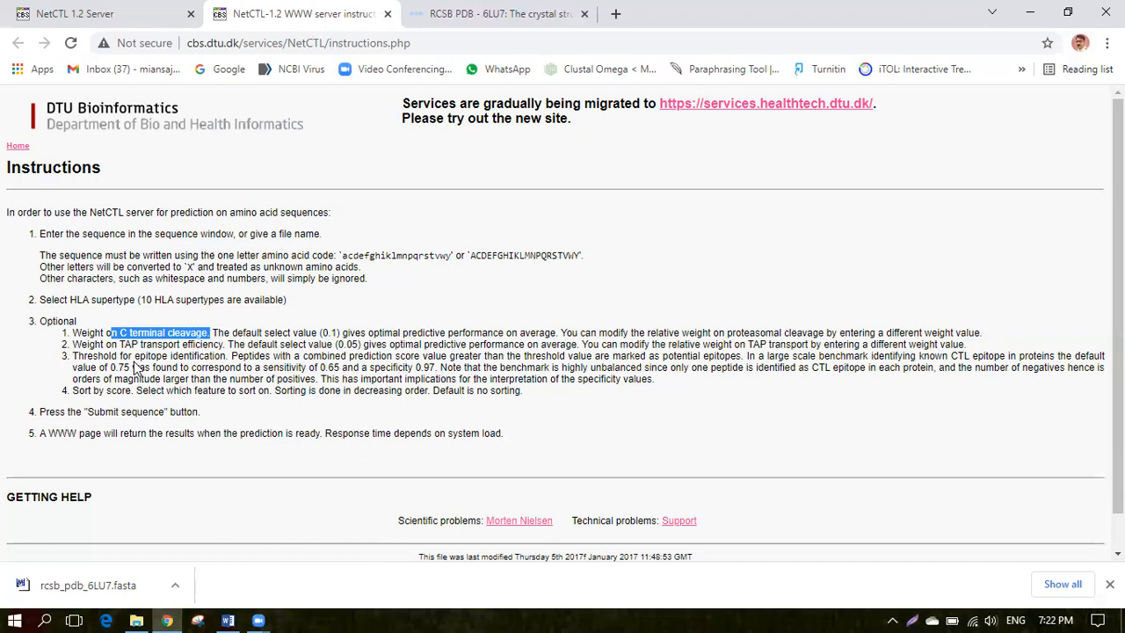
pyautogui.scroll(-1, 275, 351)
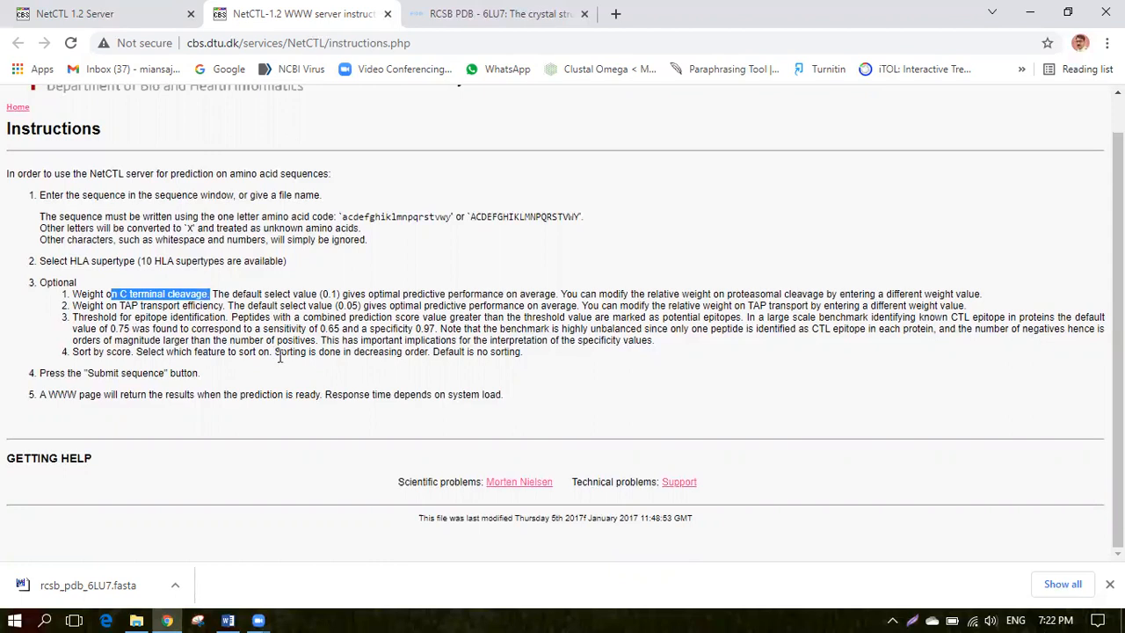
pyautogui.click(69, 355)
pyautogui.moveTo(70, 355); pyautogui.dragTo(139, 355)
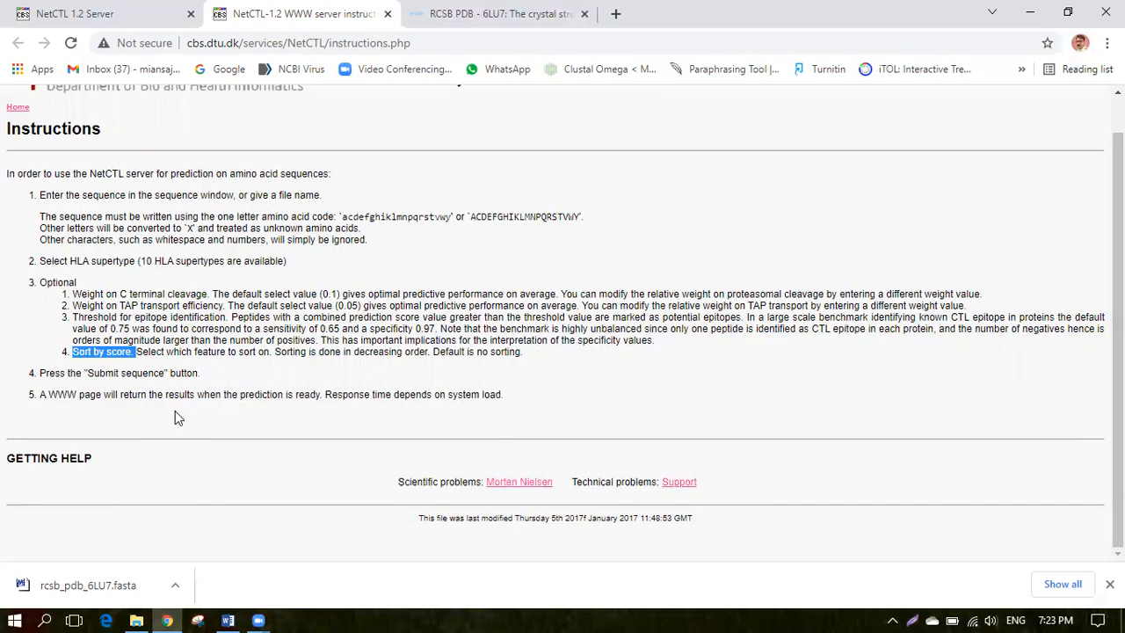
pyautogui.scroll(1, 220, 410)
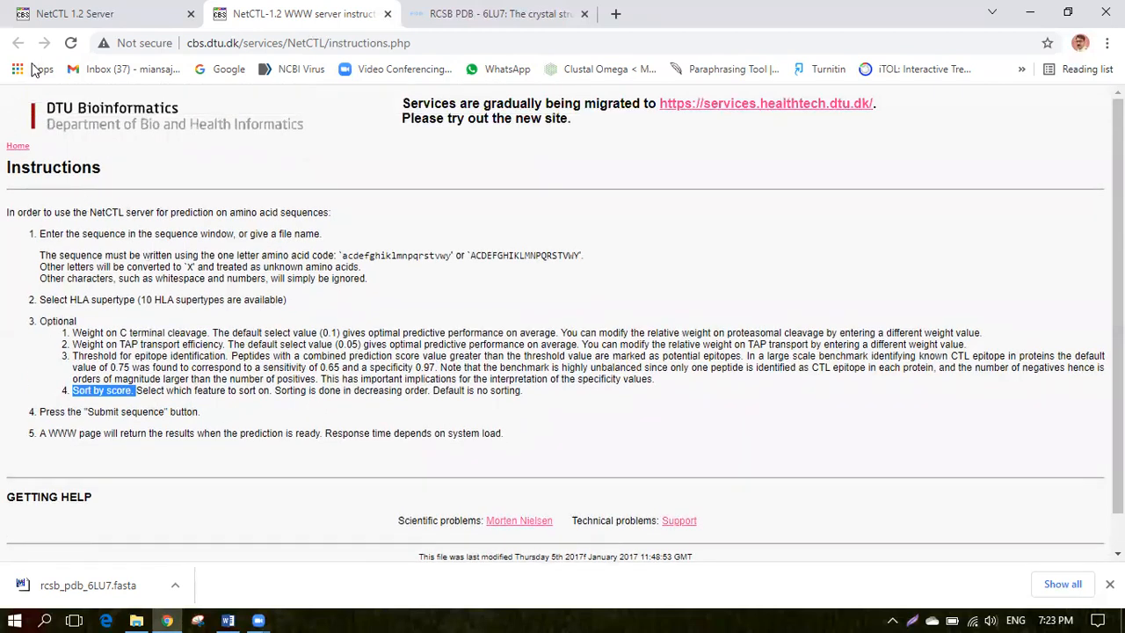
# - Return to the NetCTL form, check the 6LU7 sequence in the Word document, and paste the copied sequence into the submission field
pyautogui.click(140, 15)
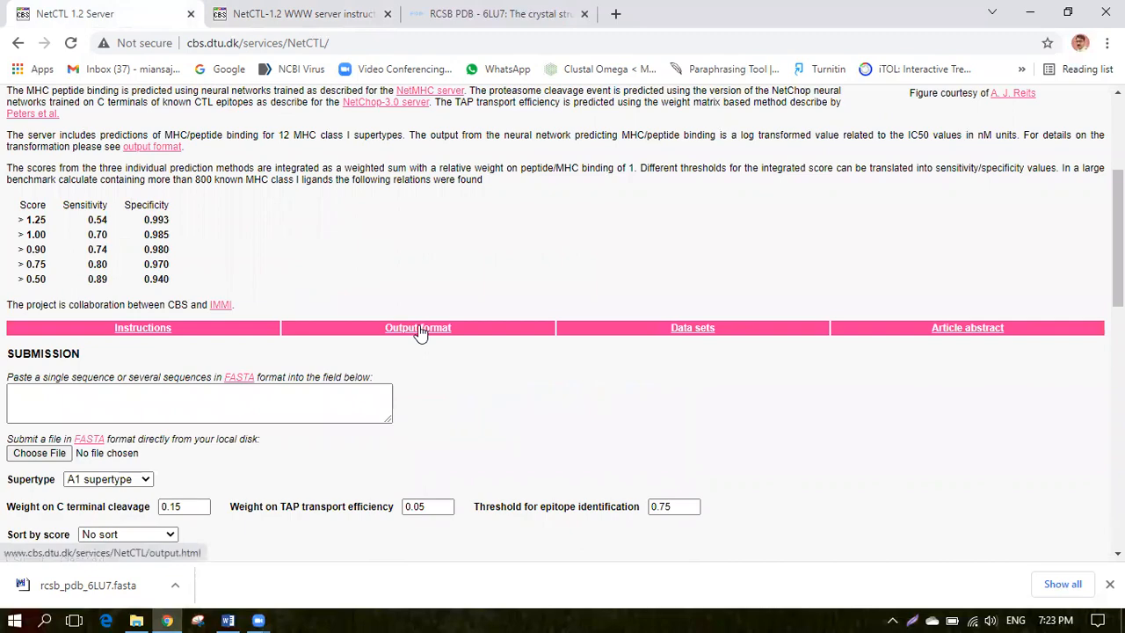
pyautogui.click(230, 620)
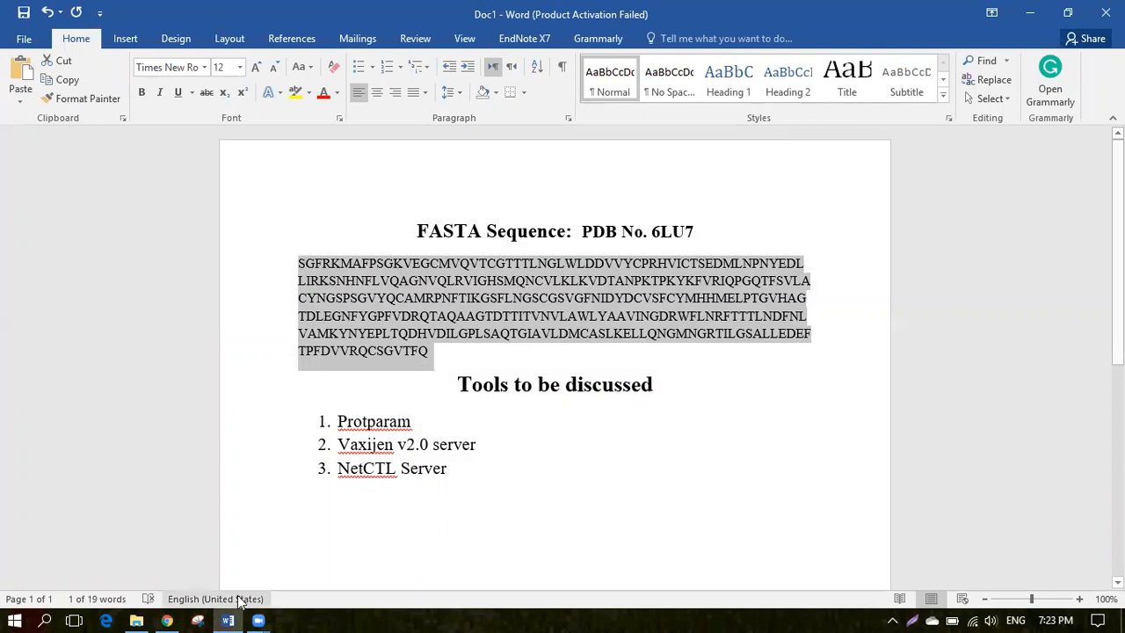
pyautogui.click(166, 620)
pyautogui.click(206, 399)
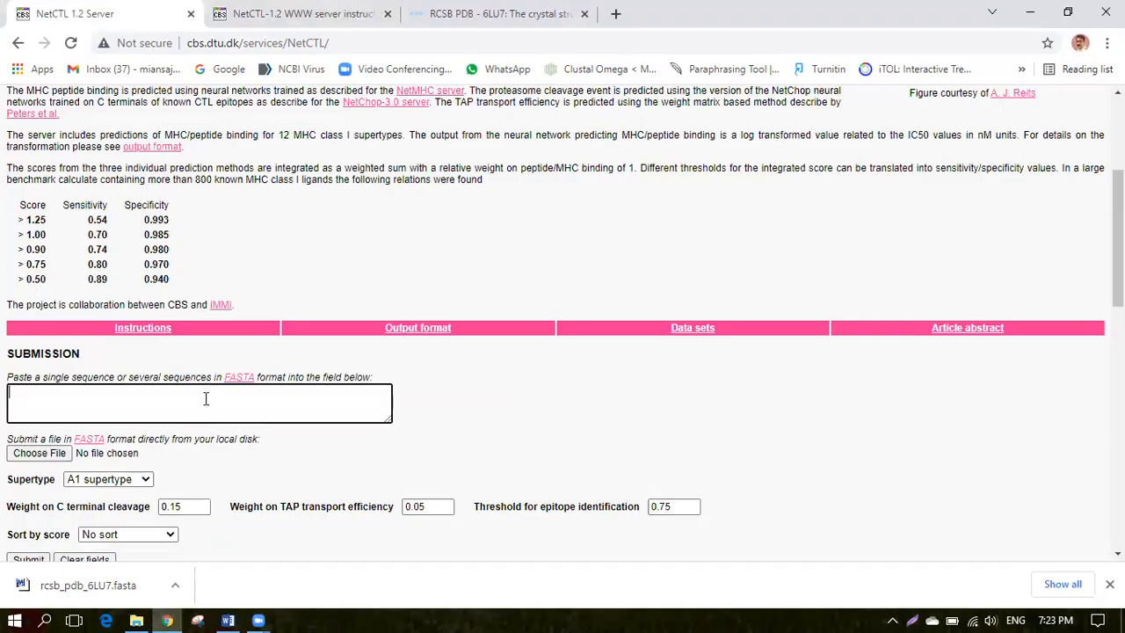
pyautogui.hotkey('ctrl', 'v')
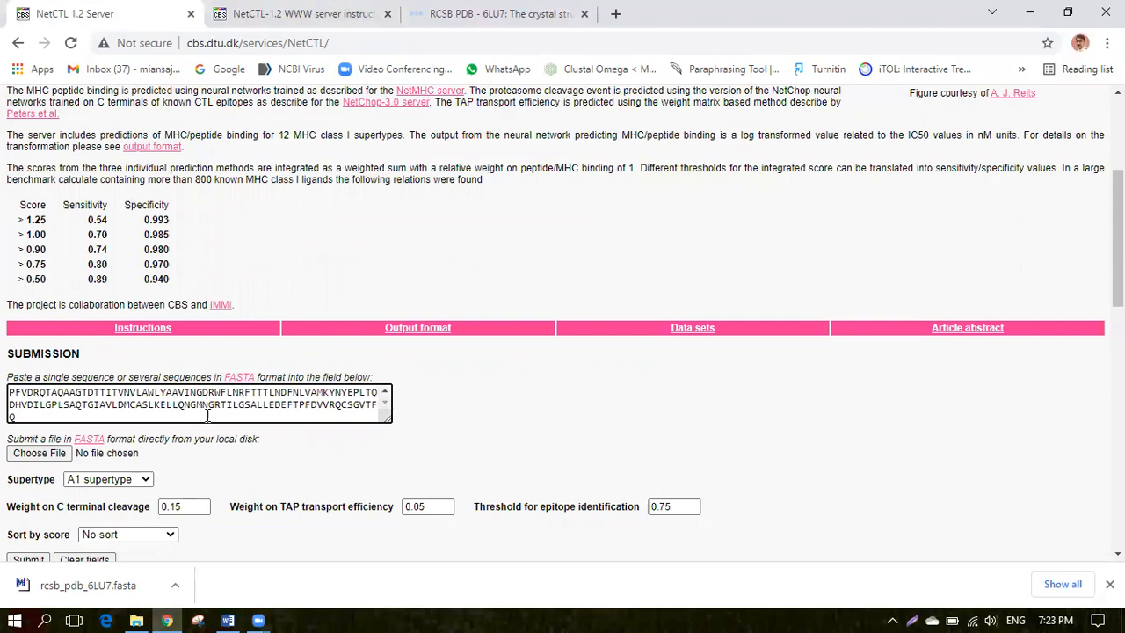
# - Submit the NetCTL prediction with the default settings, resubmit it from the form, and close the instructions and RCSB PDB pages
pyautogui.scroll(-1, 227, 456)
pyautogui.scroll(-1, 228, 456)
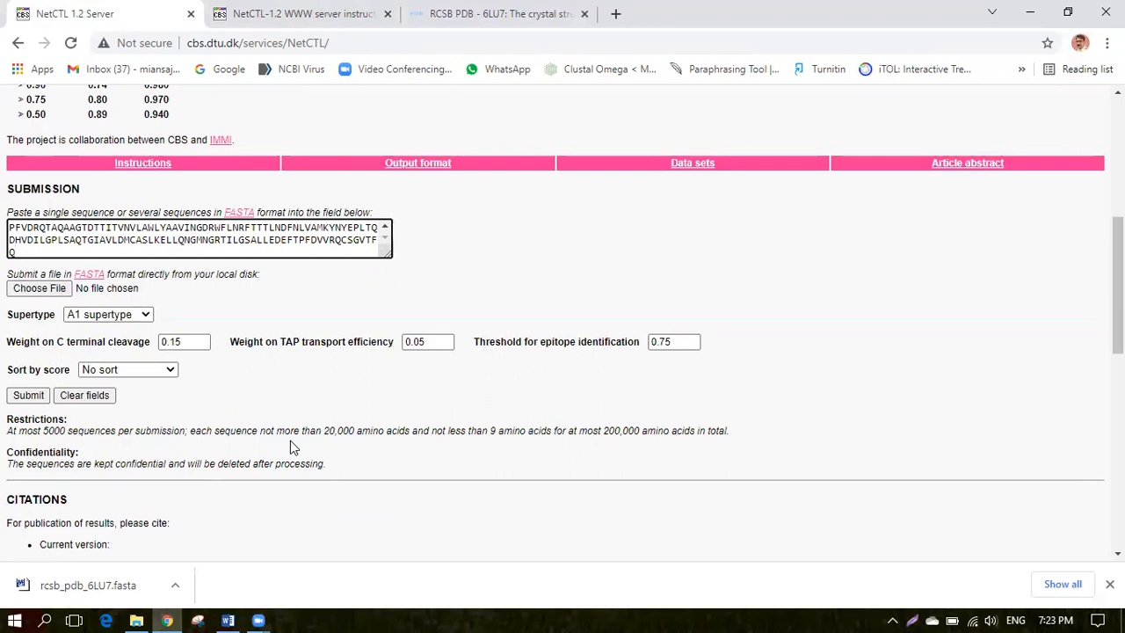
pyautogui.click(28, 396)
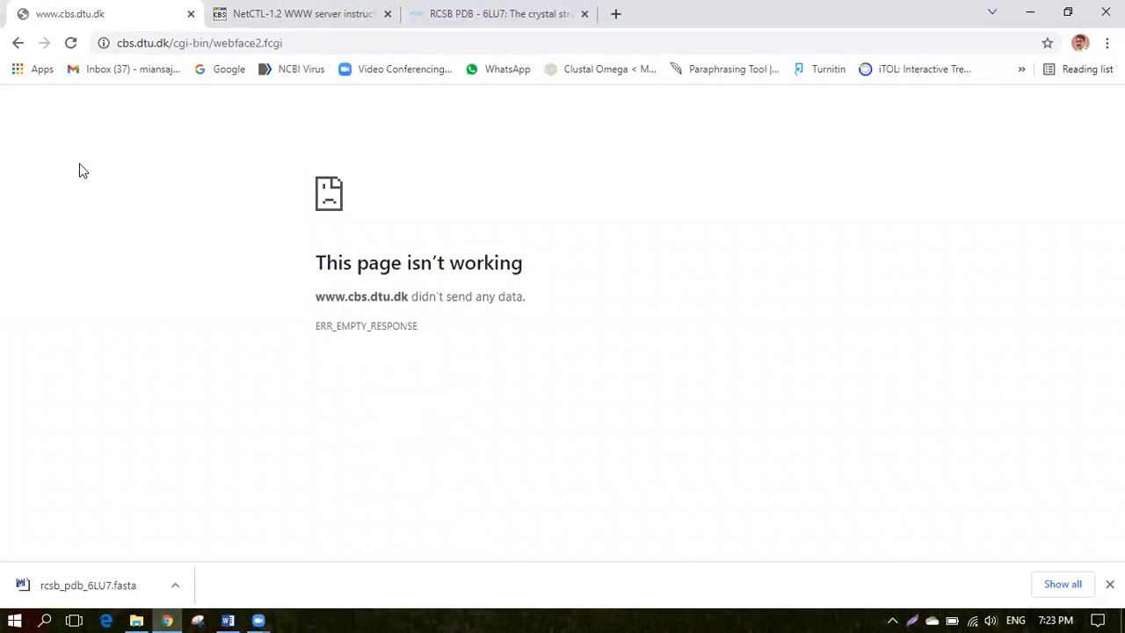
pyautogui.click(18, 43)
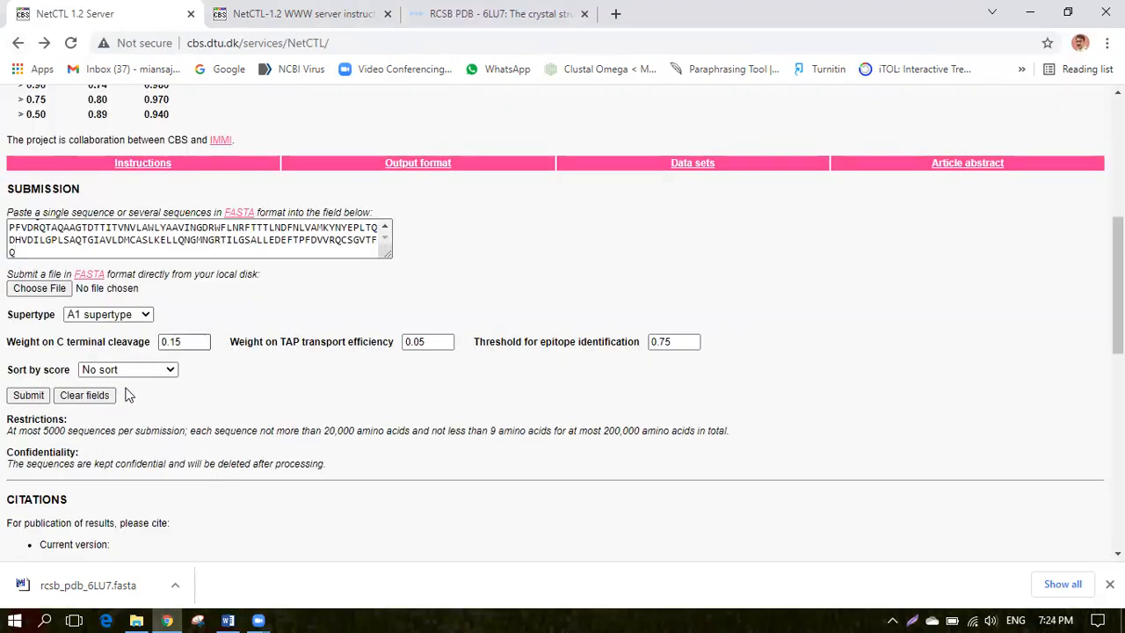
pyautogui.click(32, 396)
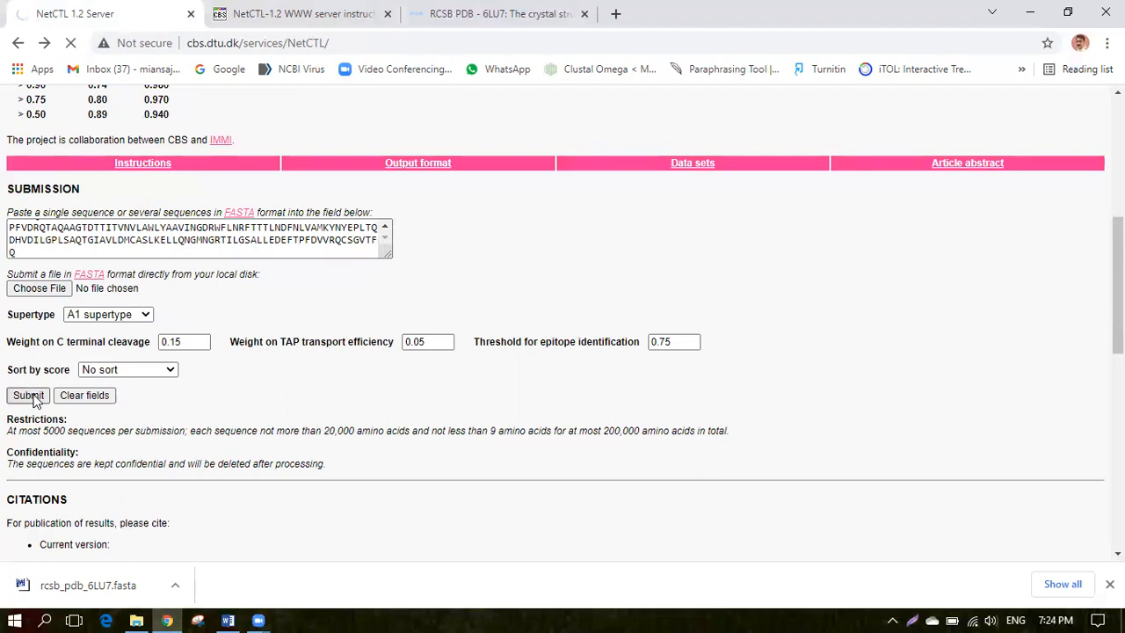
pyautogui.click(387, 13)
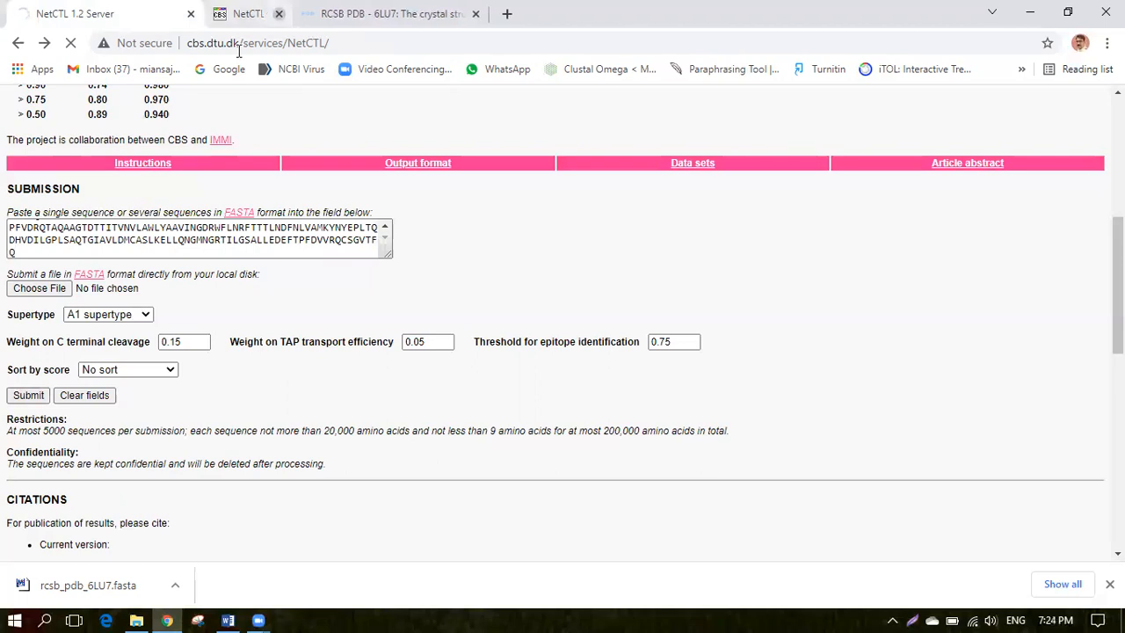
pyautogui.click(386, 13)
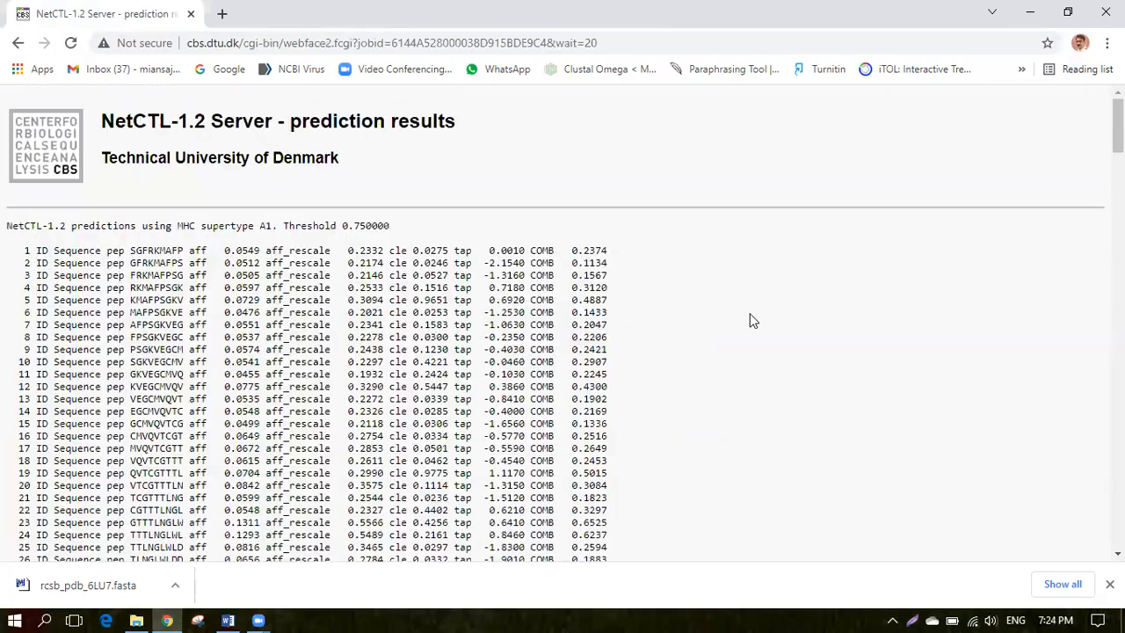
# - Skim the whole NetCTL peptide list down to the MHC ligand summary and return to its beginning
pyautogui.scroll(-3, 756, 322)
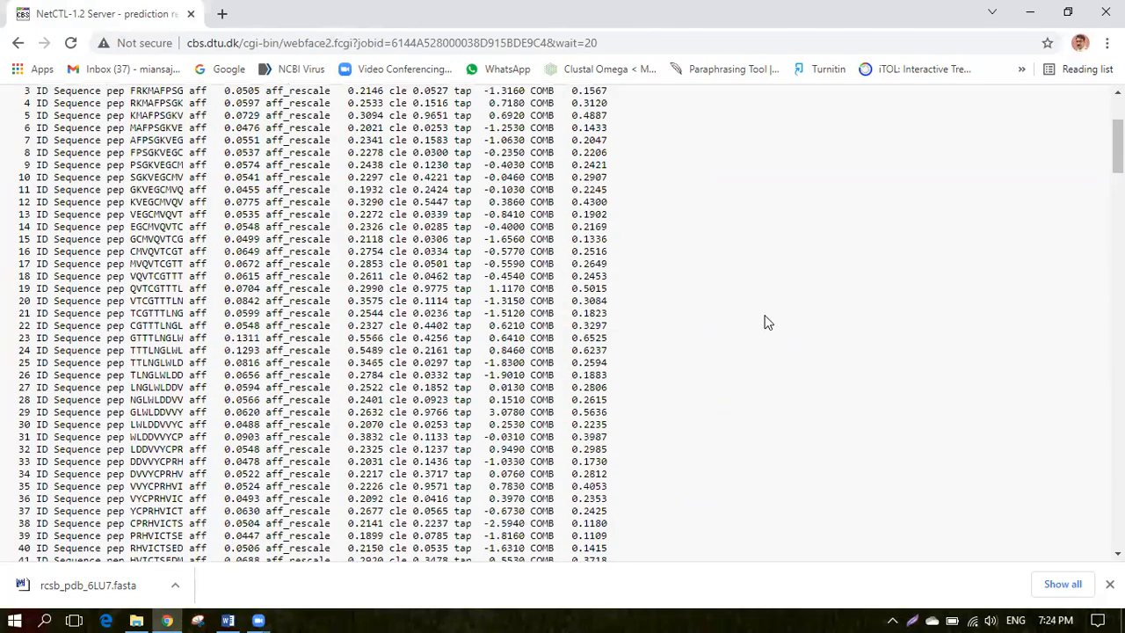
pyautogui.scroll(3, 764, 323)
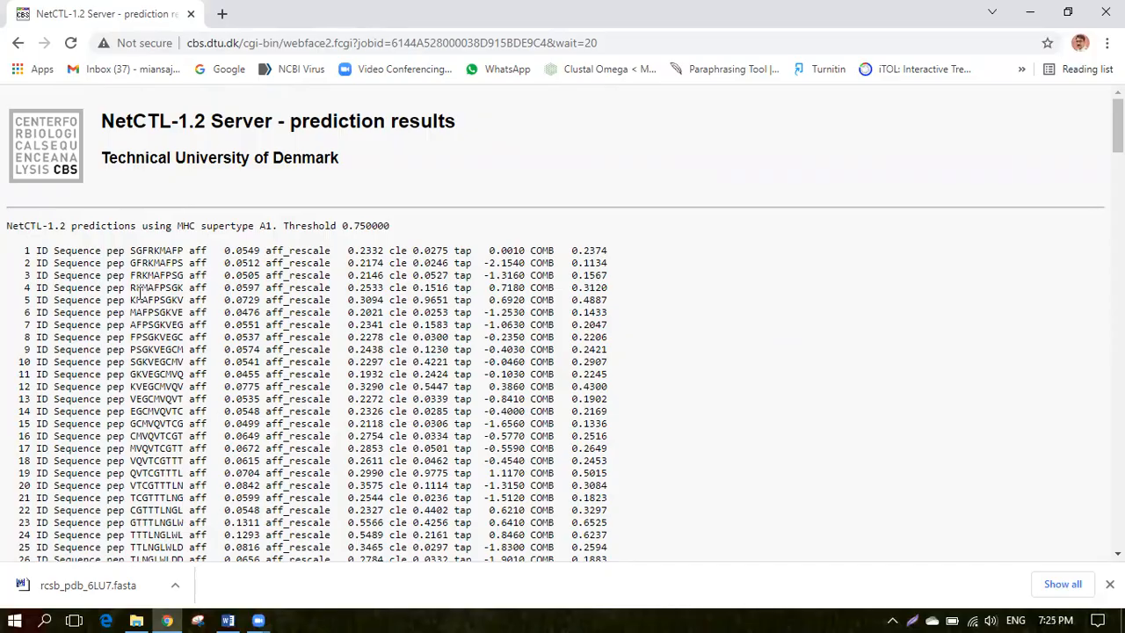
pyautogui.scroll(-3, 139, 293)
pyautogui.scroll(-18, 139, 293)
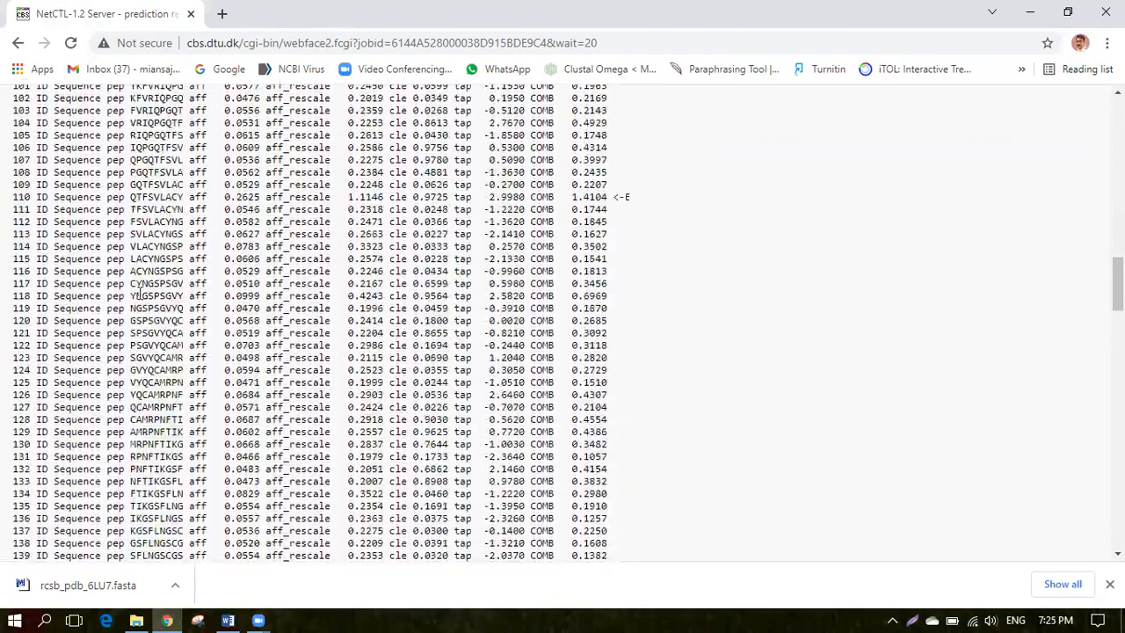
pyautogui.scroll(-18, 139, 292)
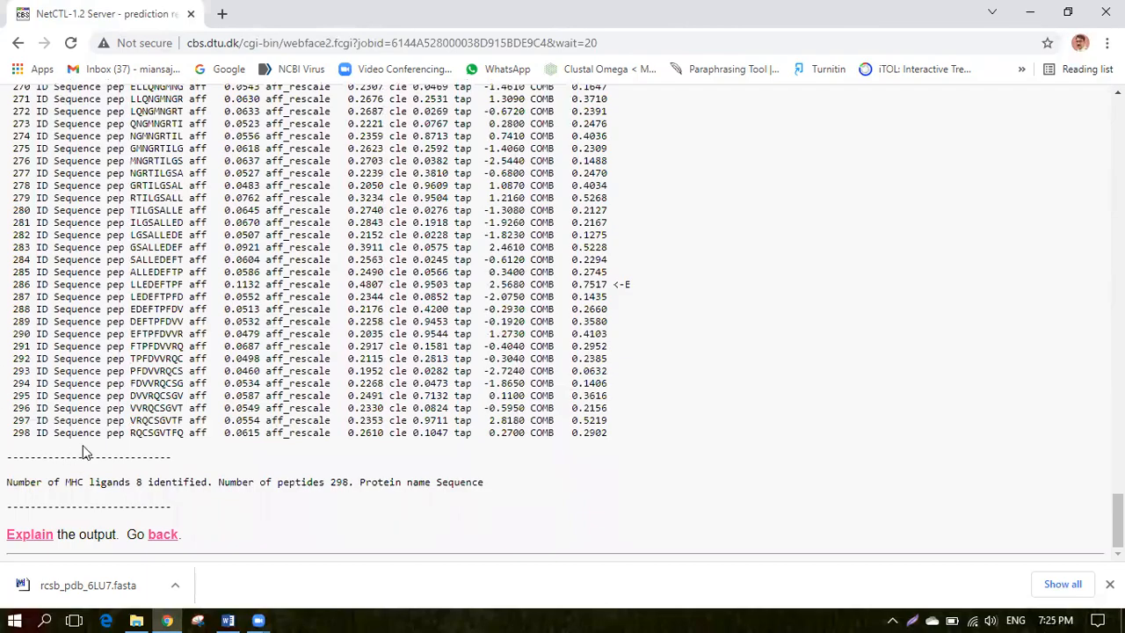
pyautogui.scroll(20, 274, 416)
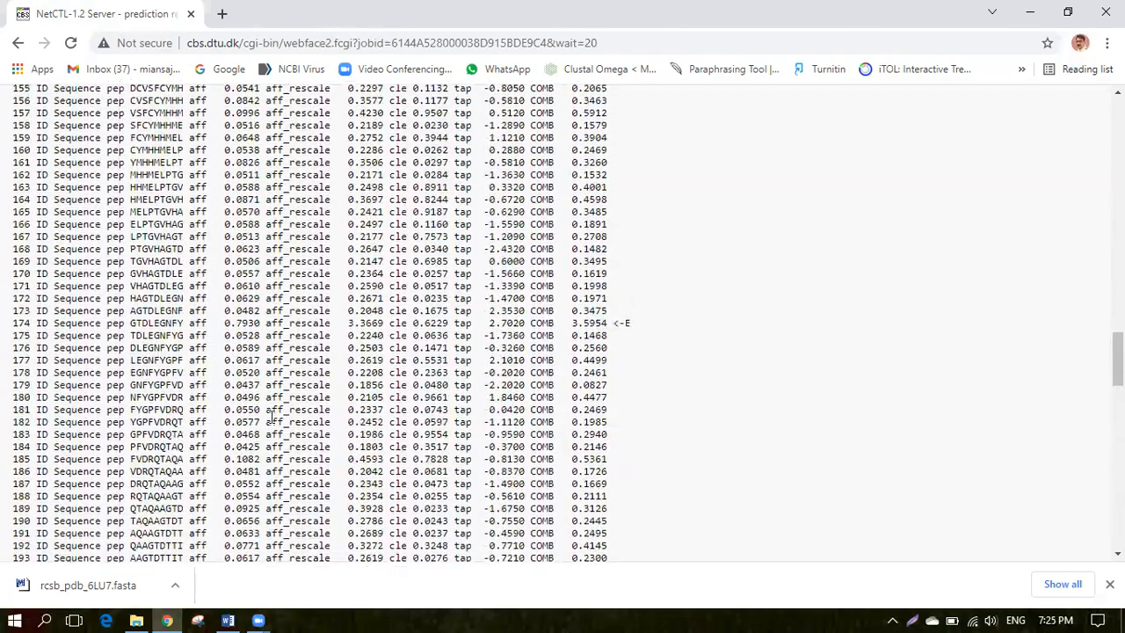
pyautogui.scroll(13, 274, 416)
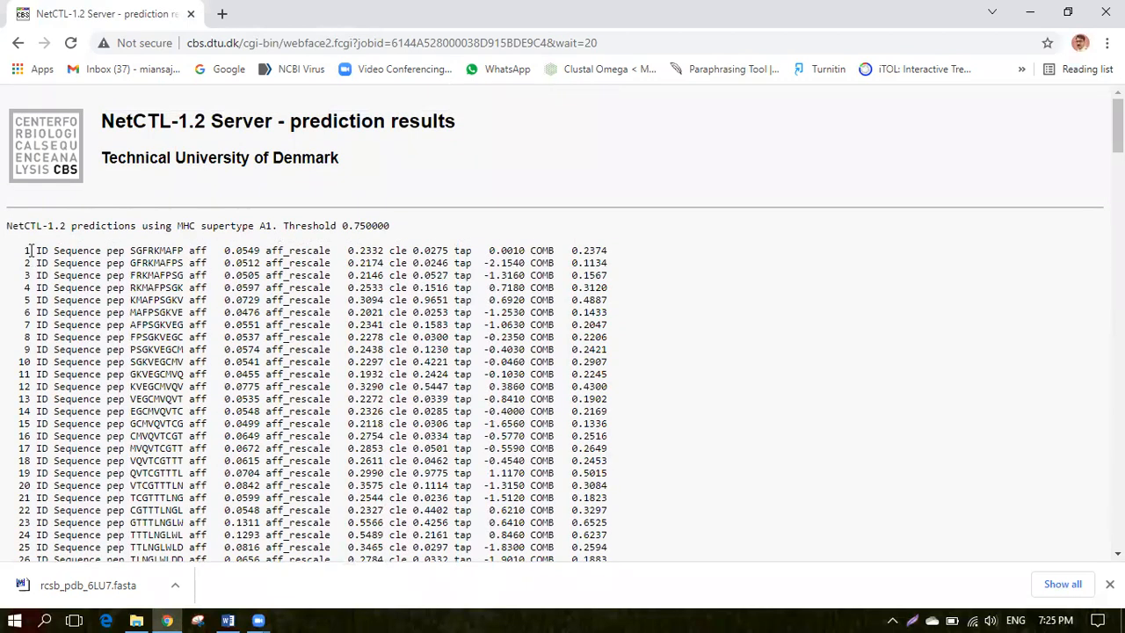
# - Examine the first NetCTL result rows: peptide sequence, binding affinity, C terminal cleavage, TAP transport and combined score
pyautogui.moveTo(130, 249); pyautogui.dragTo(106, 251)
pyautogui.doubleClick(182, 251)
pyautogui.click(187, 255)
pyautogui.doubleClick(183, 252)
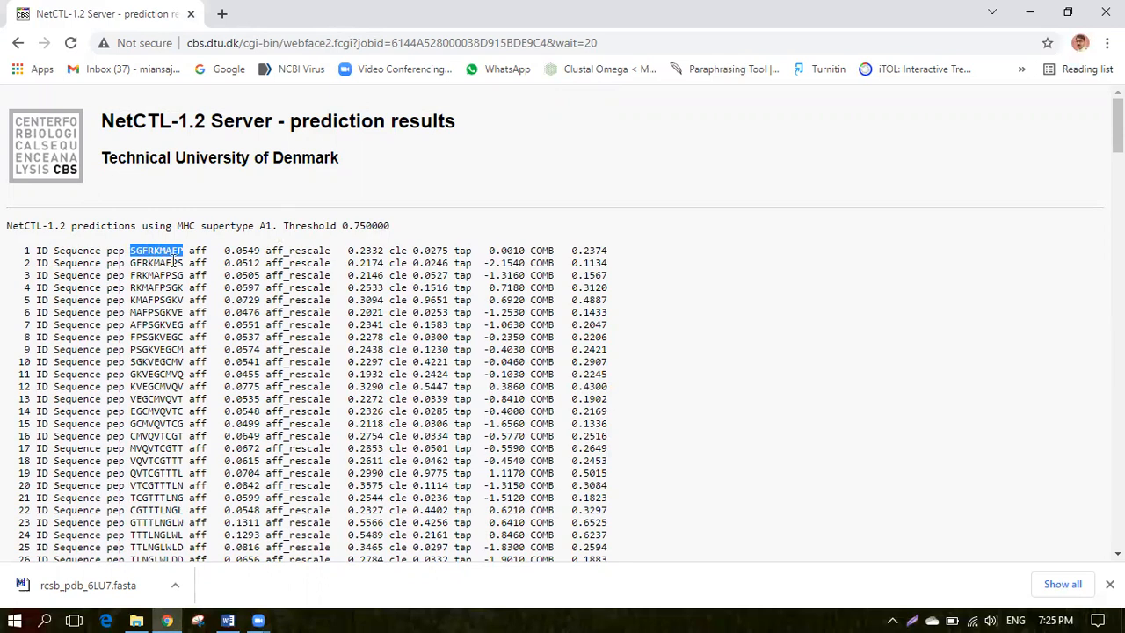
pyautogui.moveTo(183, 263); pyautogui.dragTo(138, 265)
pyautogui.click(214, 255)
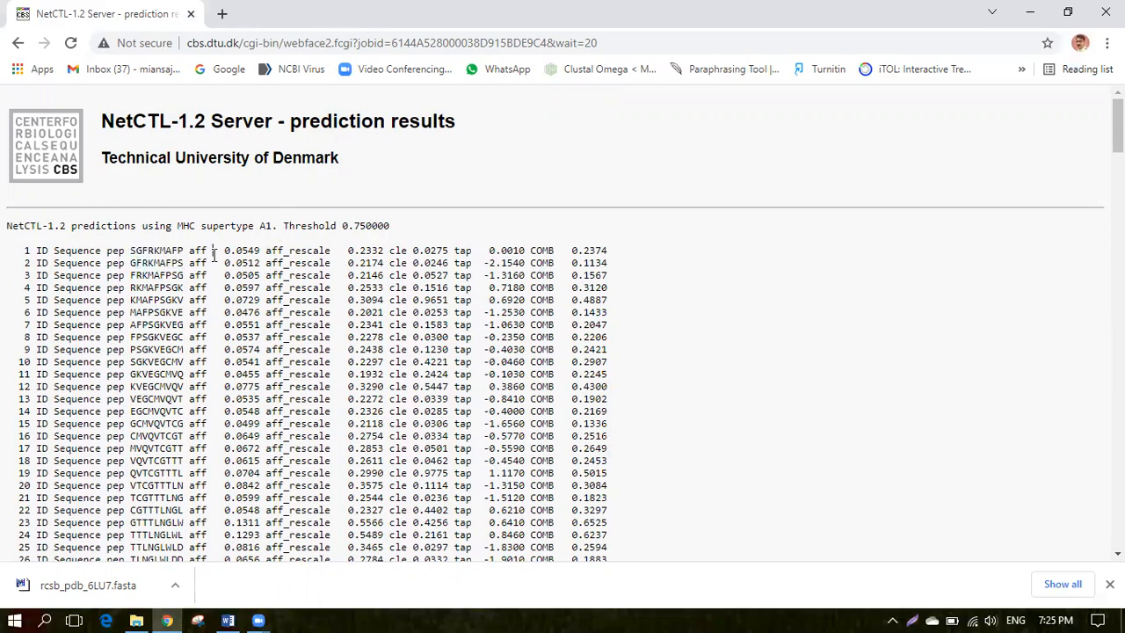
pyautogui.moveTo(260, 251); pyautogui.dragTo(218, 250)
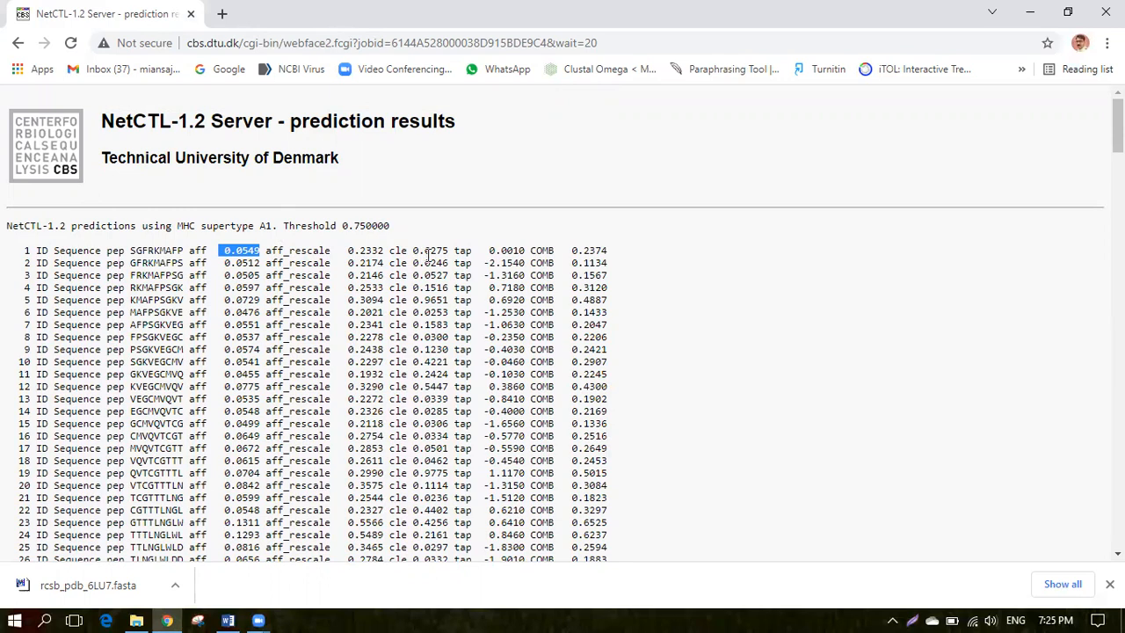
pyautogui.moveTo(458, 252); pyautogui.dragTo(425, 261)
pyautogui.click(445, 282)
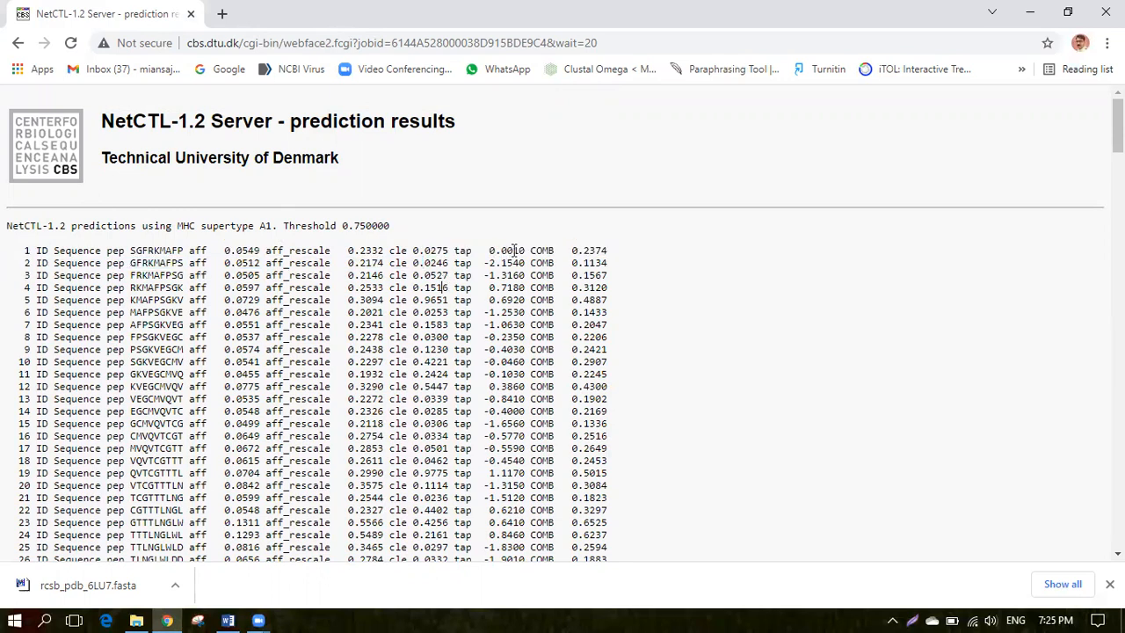
pyautogui.moveTo(526, 249); pyautogui.dragTo(487, 245)
pyautogui.click(605, 262)
pyautogui.moveTo(613, 251); pyautogui.dragTo(571, 250)
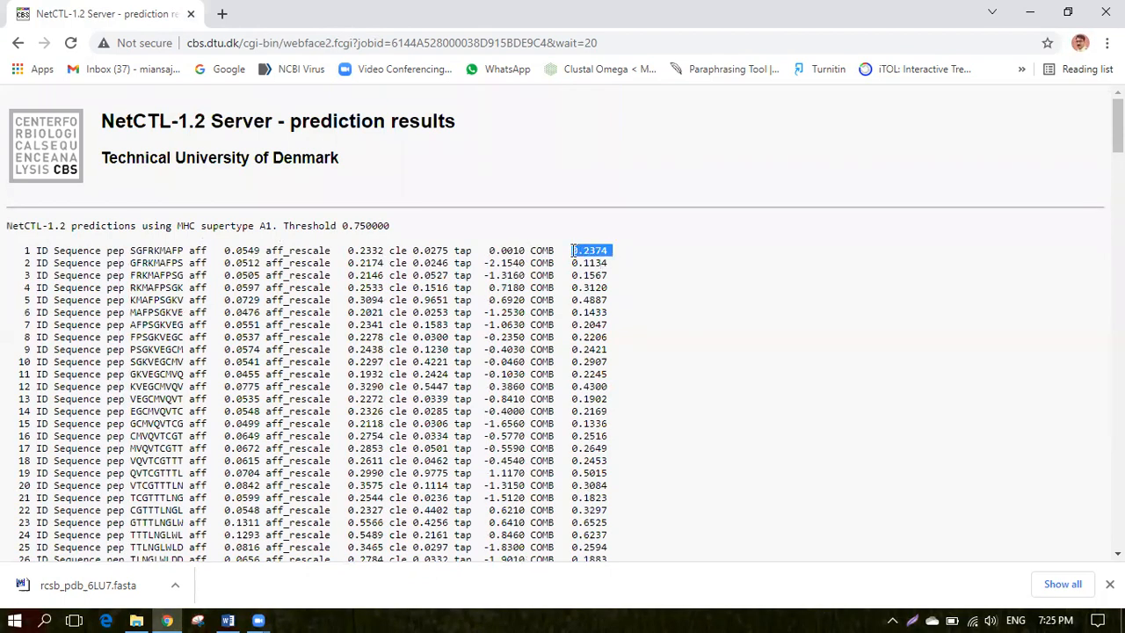
pyautogui.click(612, 274)
# - Look through the NetCTL peptide list for the entries marked as epitopes and their combined scores
pyautogui.scroll(-2, 616, 278)
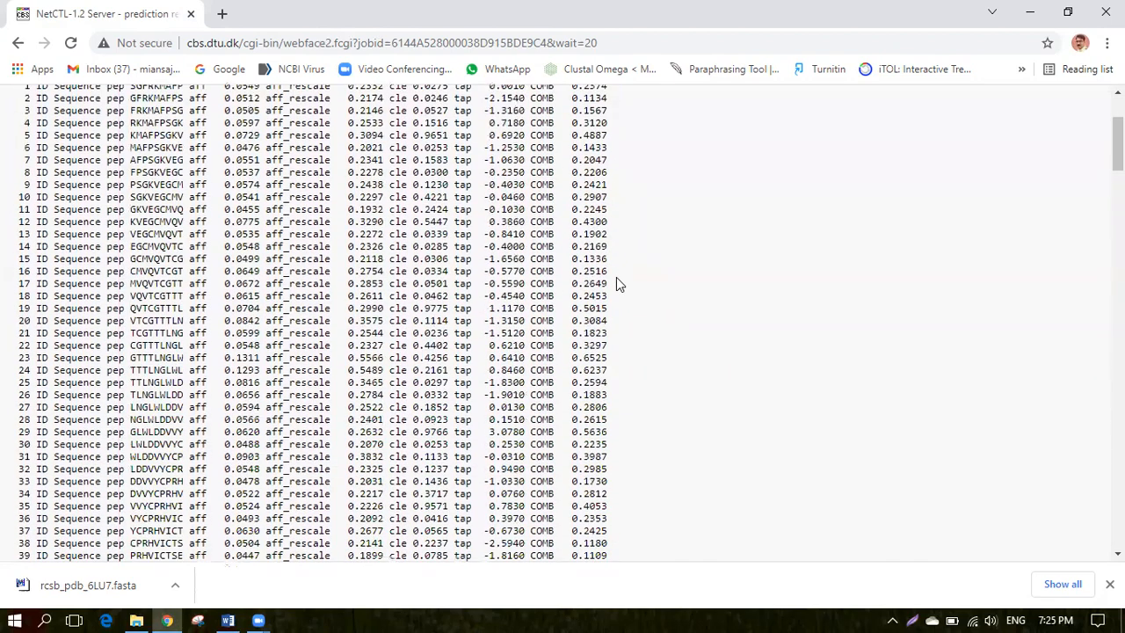
pyautogui.scroll(-3, 616, 278)
pyautogui.scroll(-2, 616, 277)
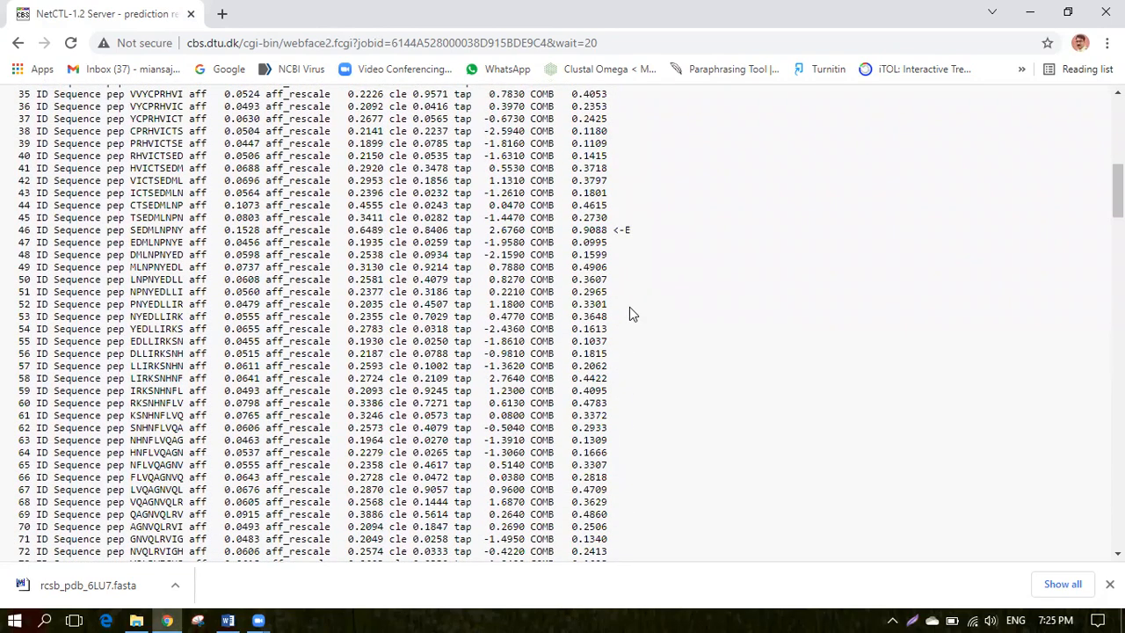
pyautogui.scroll(-20, 629, 309)
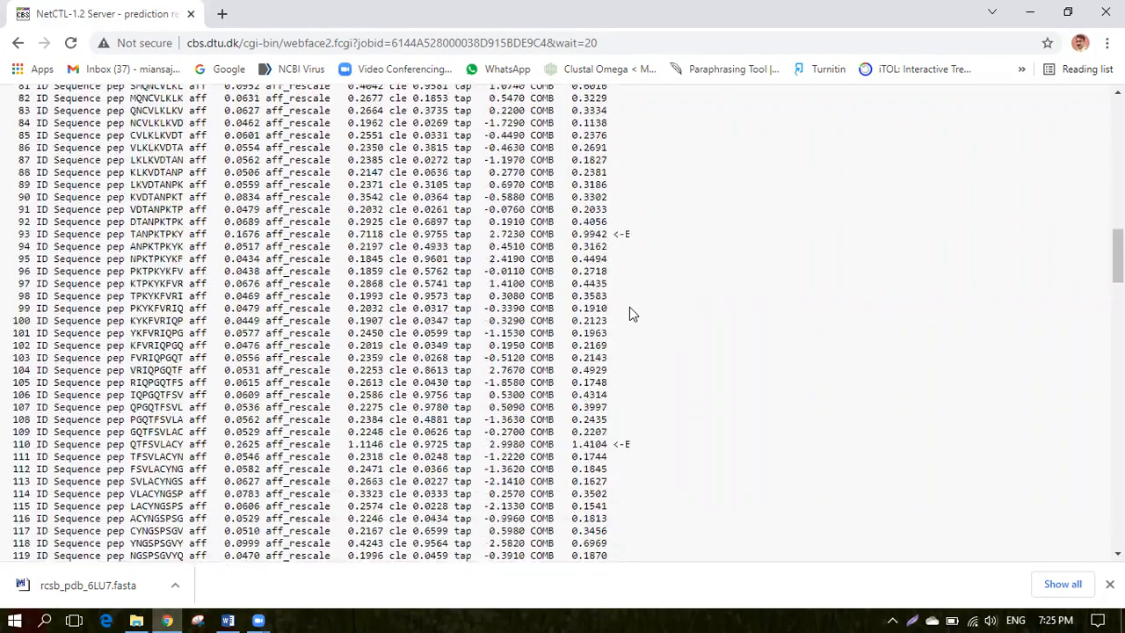
pyautogui.scroll(-13, 629, 307)
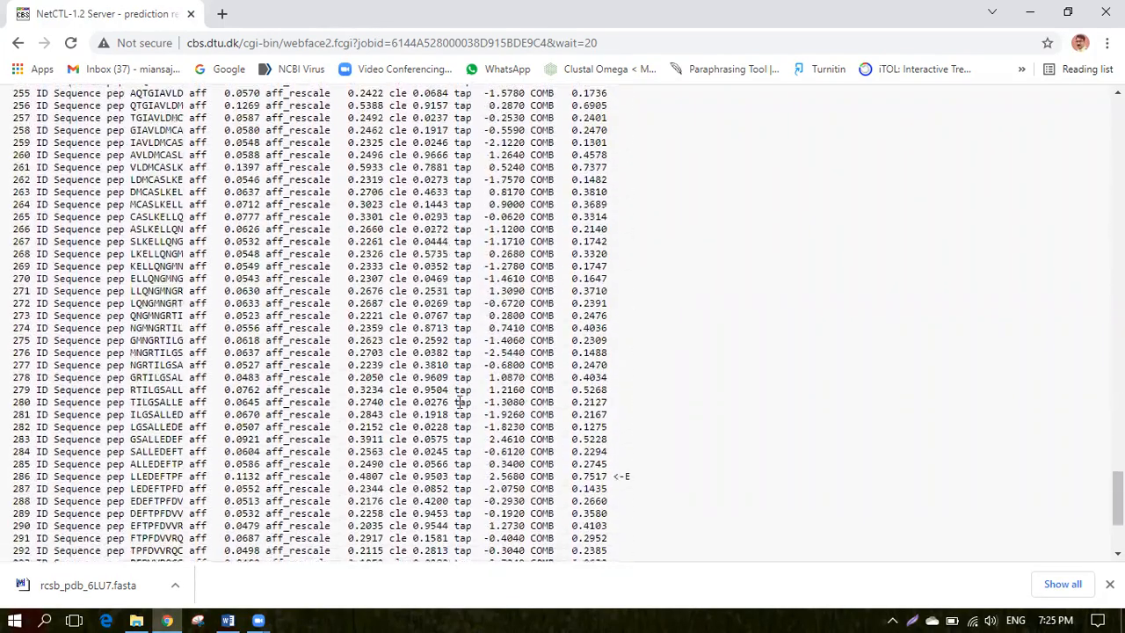
# - Copy the first ten NetCTL result rows into a new Notepad document and align the first row with the others
pyautogui.scroll(20, 450, 410)
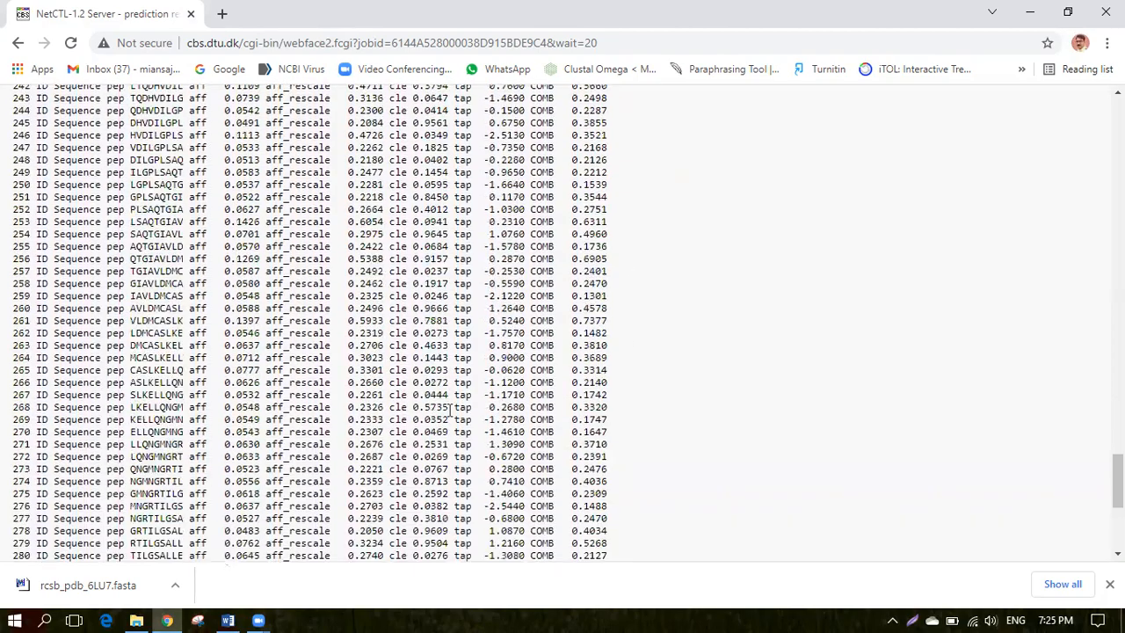
pyautogui.scroll(4, 309, 437)
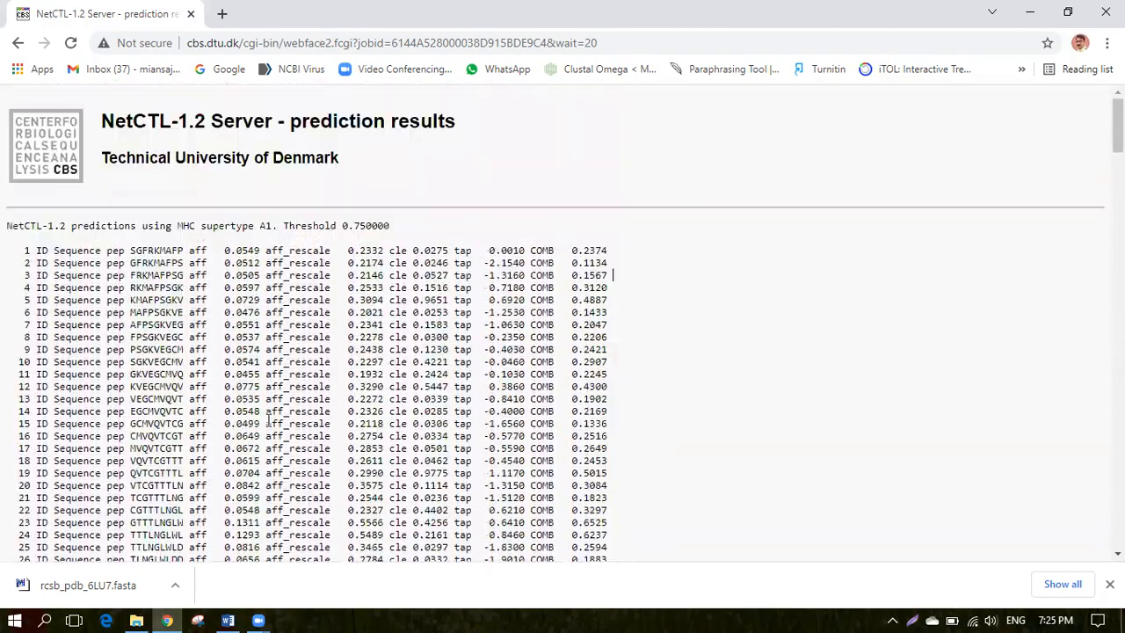
pyautogui.moveTo(25, 253); pyautogui.dragTo(642, 356)
pyautogui.hotkey('ctrl', 'c')
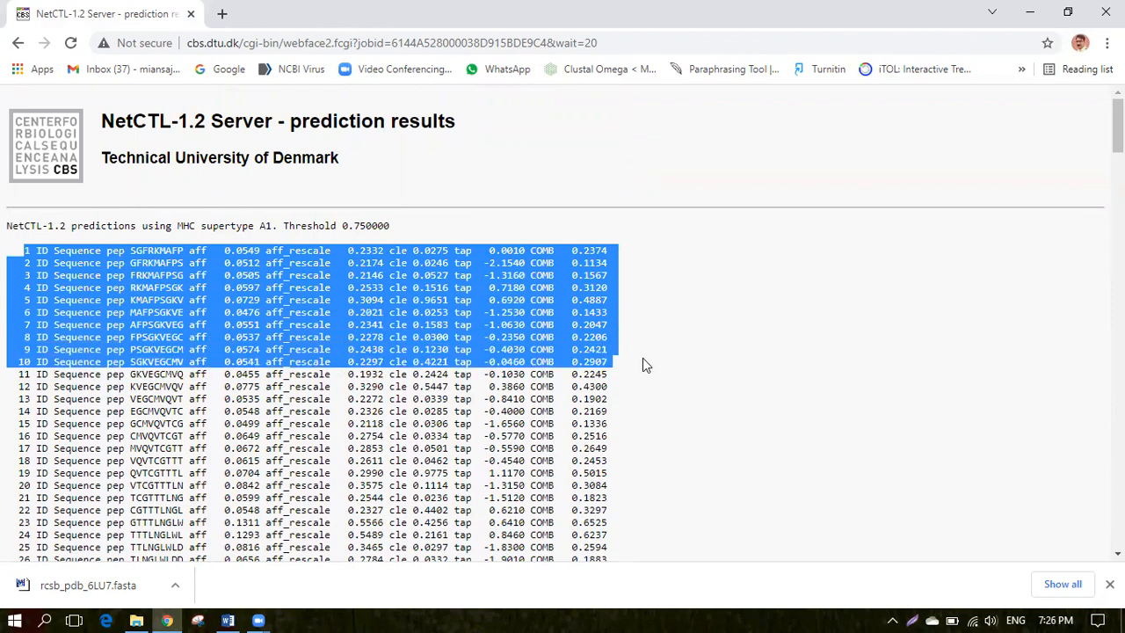
pyautogui.click(42, 615)
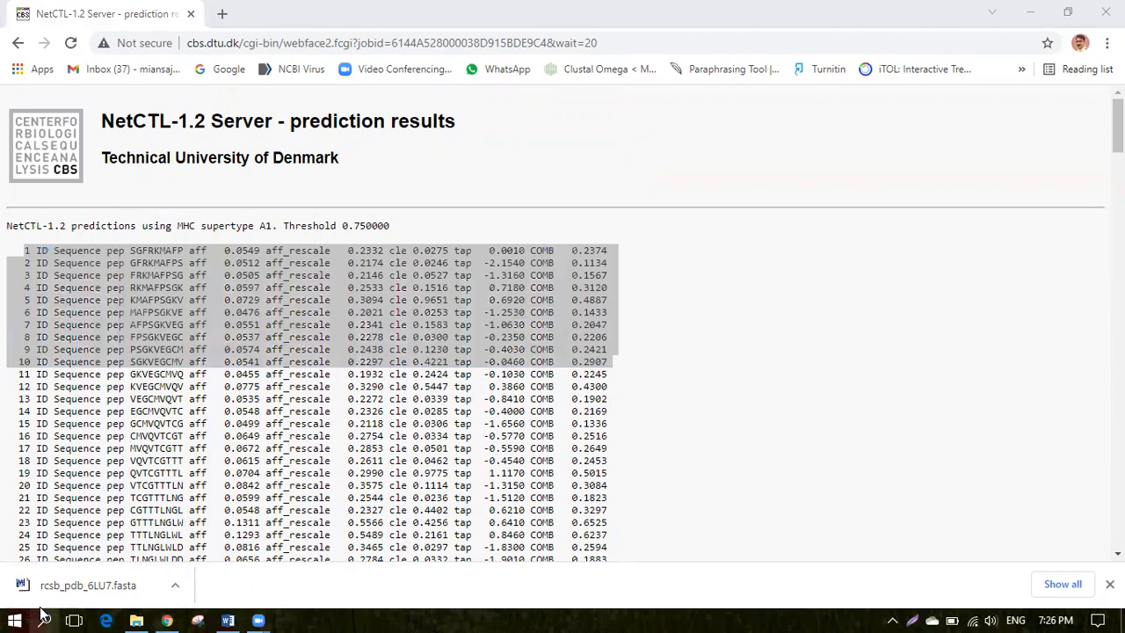
pyautogui.write('note')
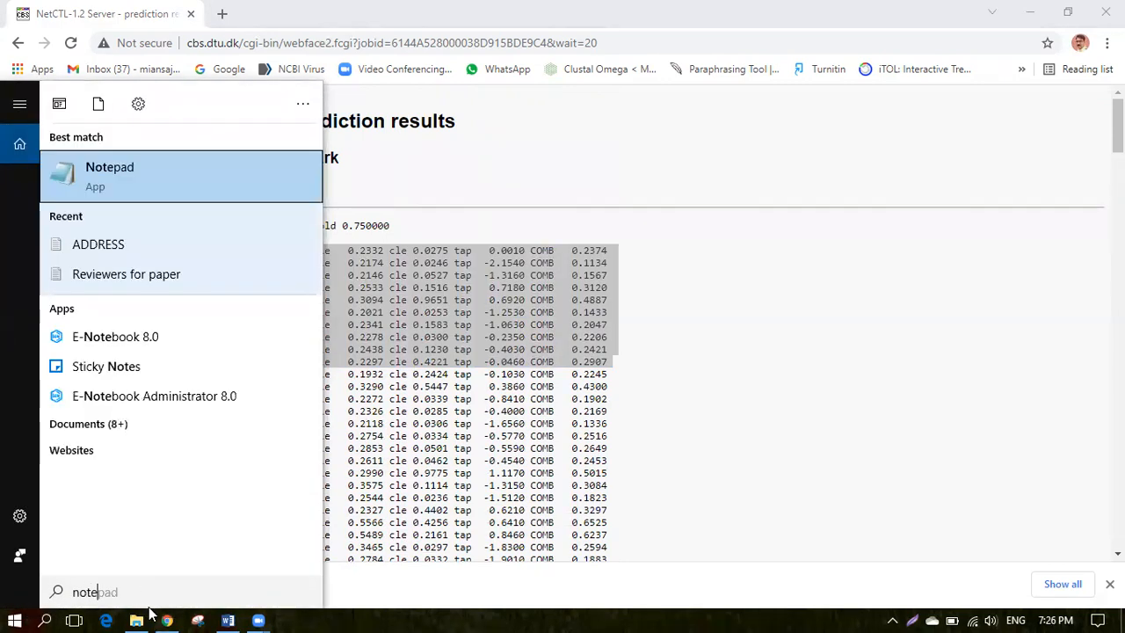
pyautogui.click(218, 195)
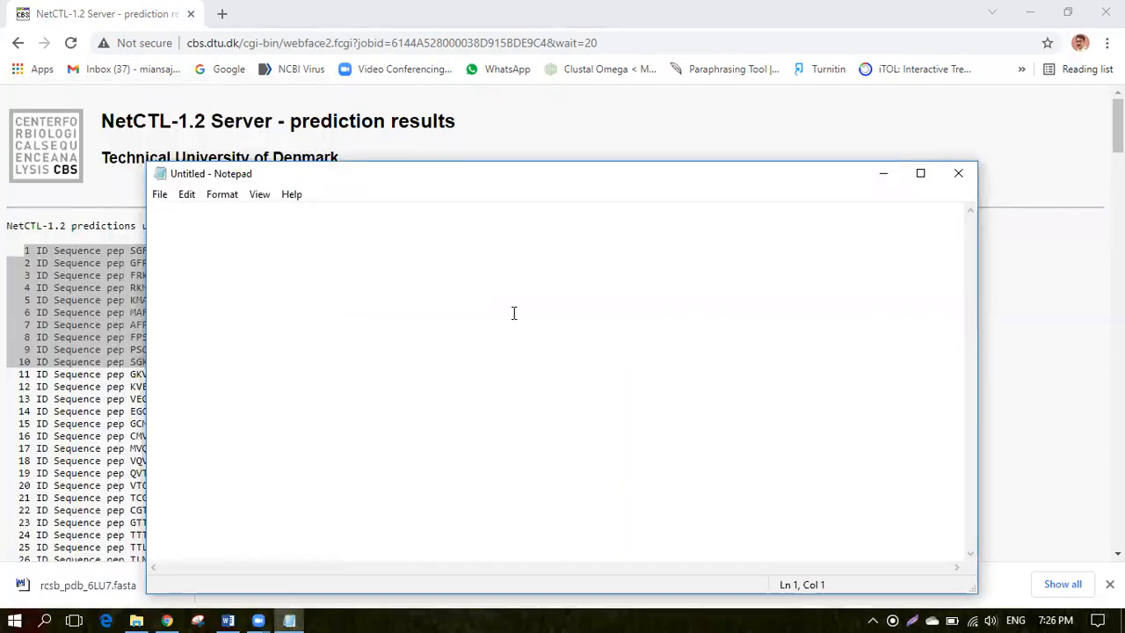
pyautogui.hotkey('ctrl', 'v')
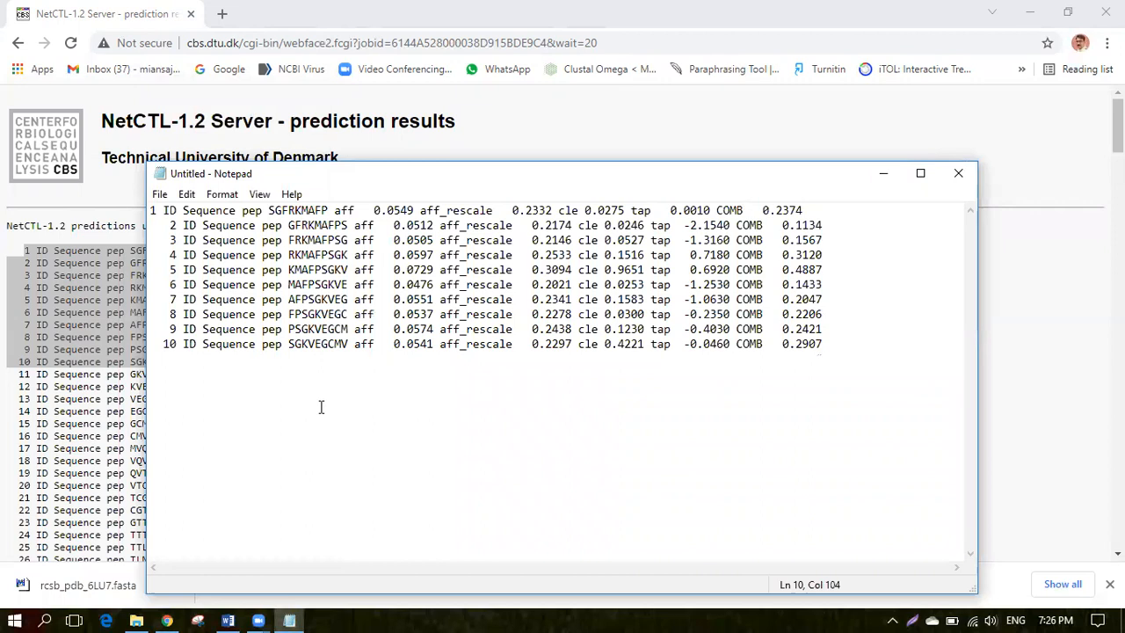
pyautogui.click(151, 214)
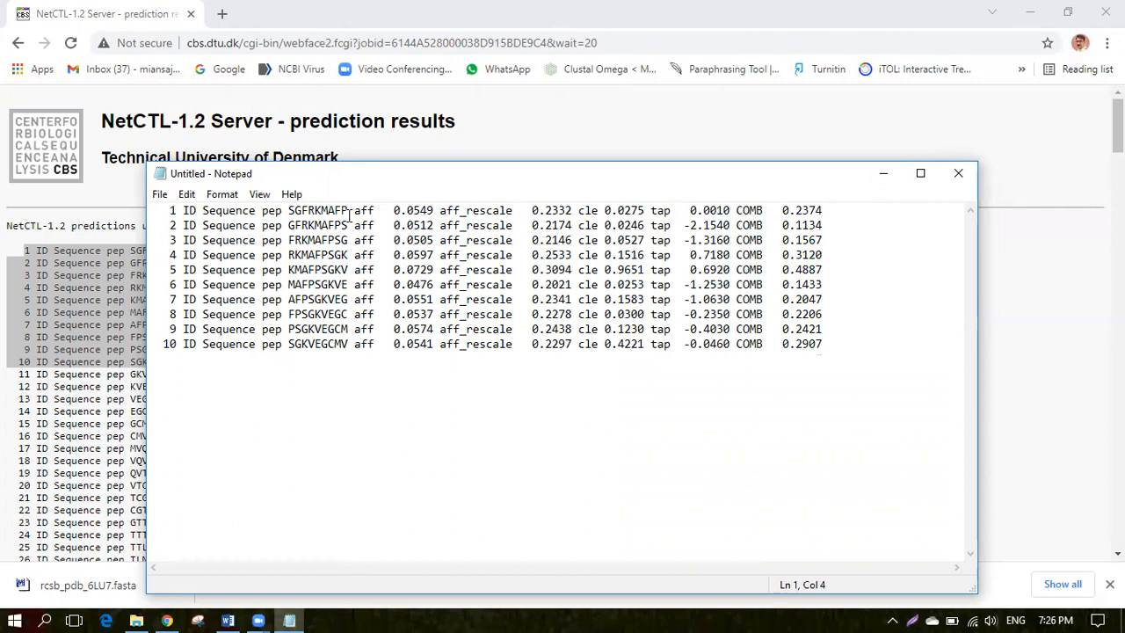
# - Copy the peptide sequence SGFRKMAFP from the first row of the notes and minimise Notepad
pyautogui.moveTo(349, 213); pyautogui.dragTo(289, 214)
pyautogui.hotkey('ctrl', 'c')
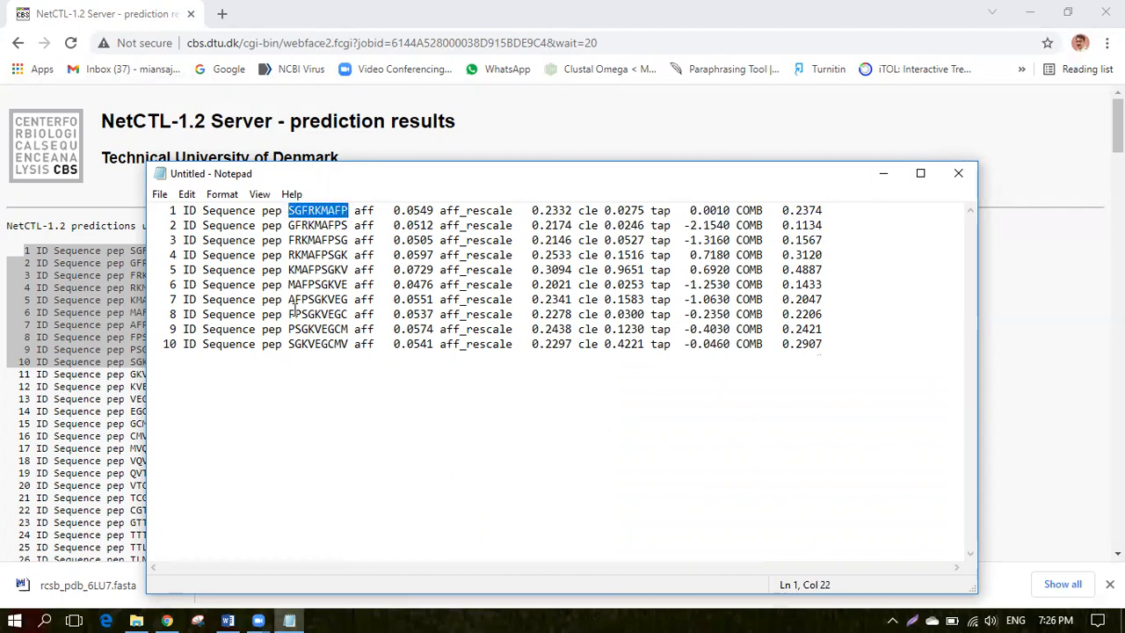
pyautogui.click(883, 172)
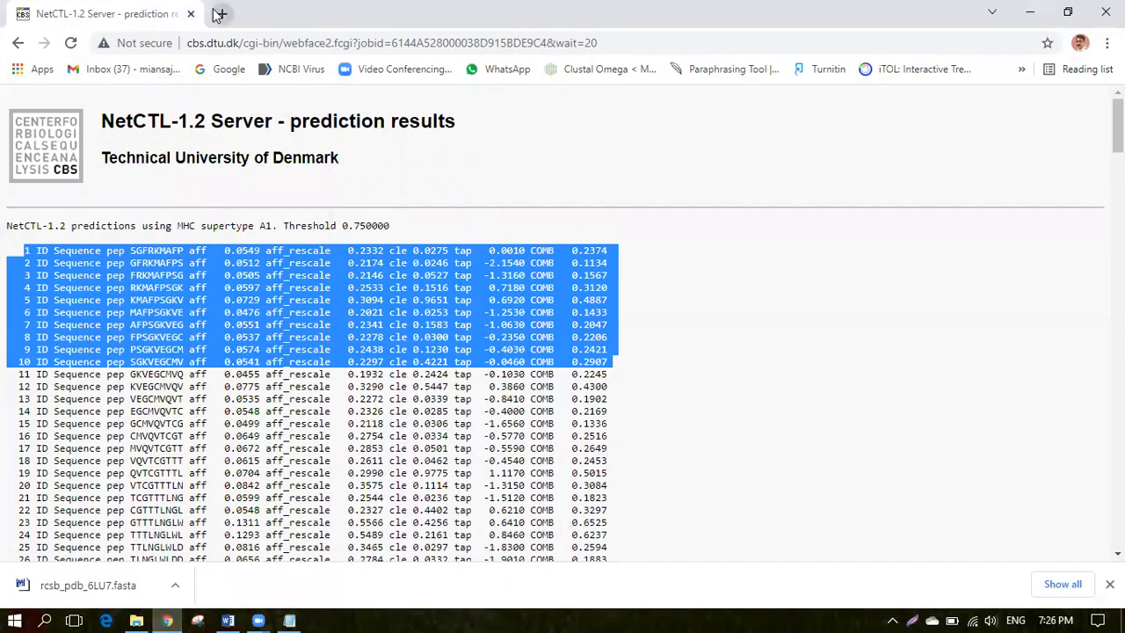
# - Search Google for "vaxijen v2.0 server" in a new browser tab and open the VaxiJen prediction page
pyautogui.click(217, 14)
pyautogui.click(226, 69)
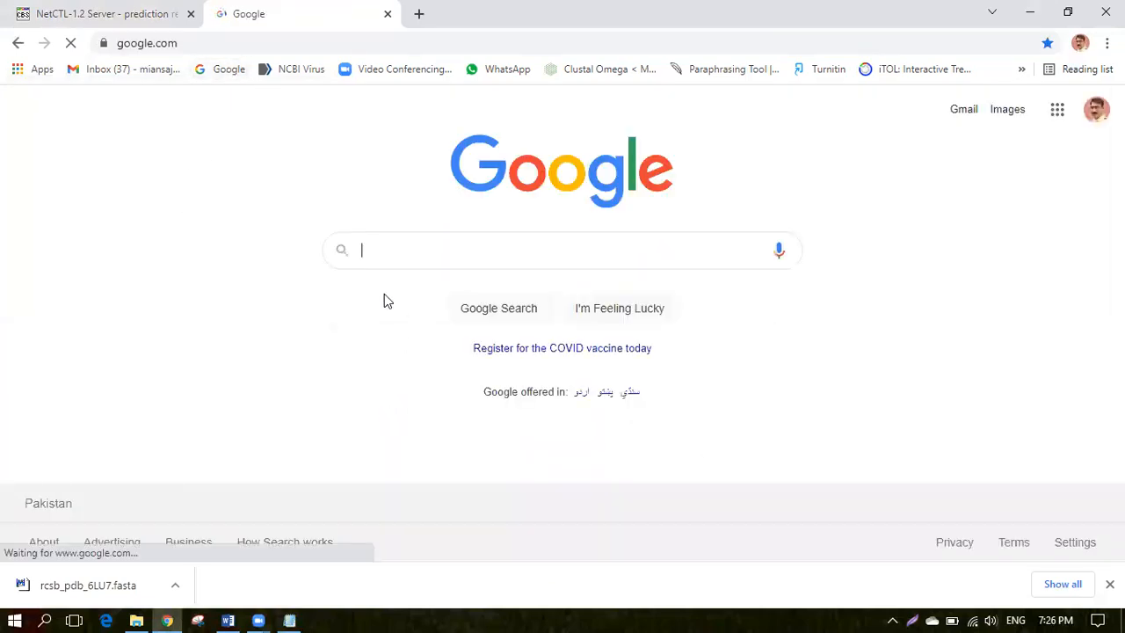
pyautogui.write('vaxijen v2.0 server')
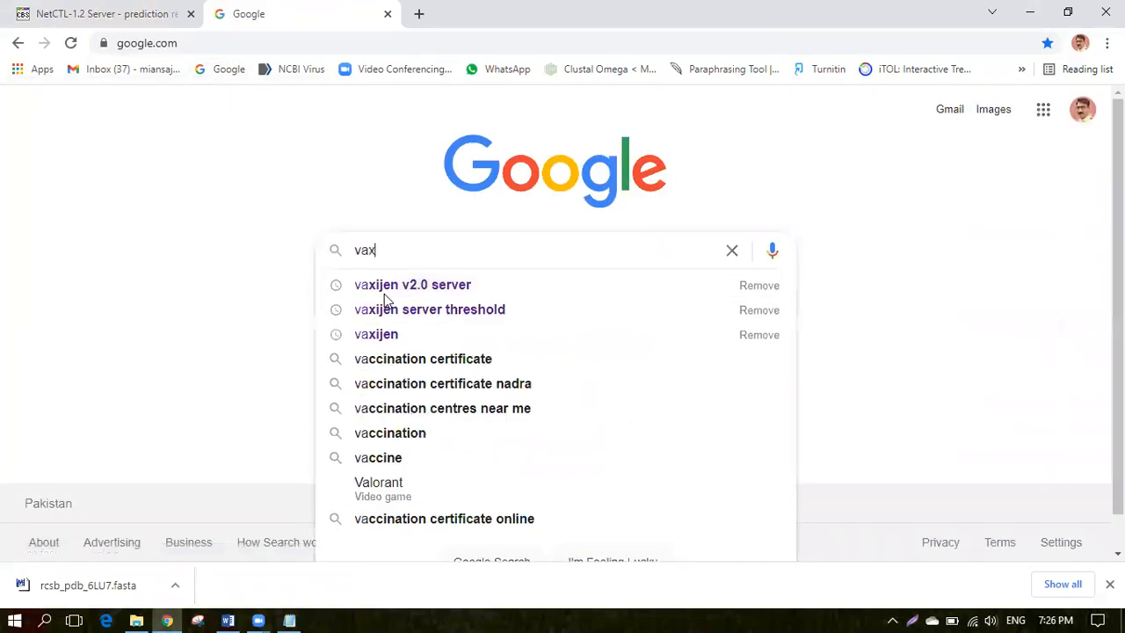
pyautogui.click(457, 284)
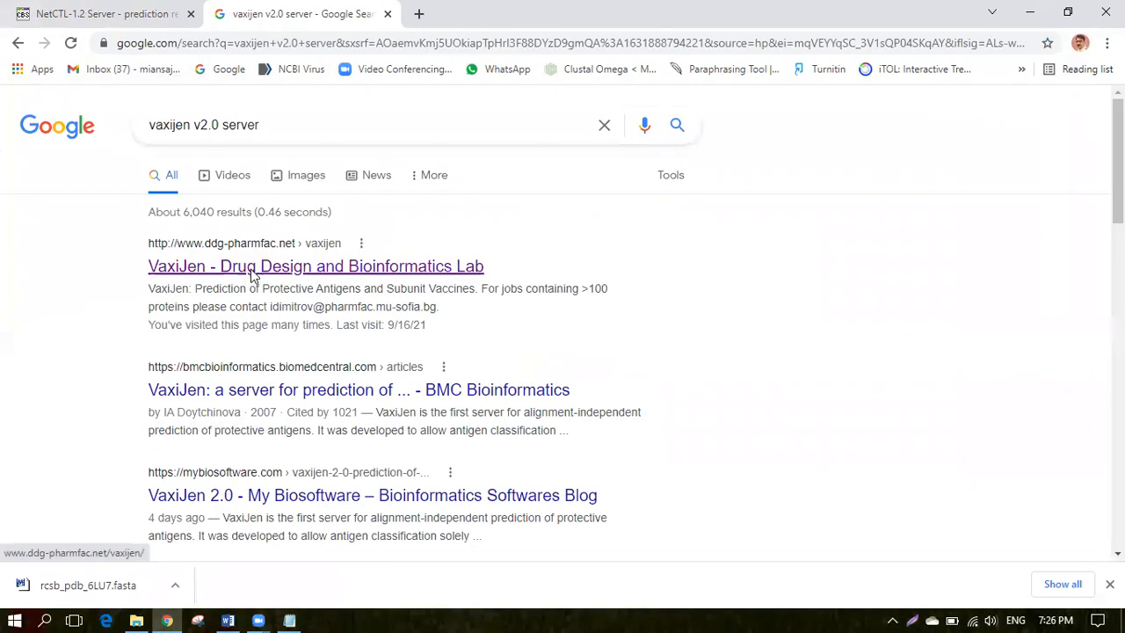
pyautogui.click(248, 269)
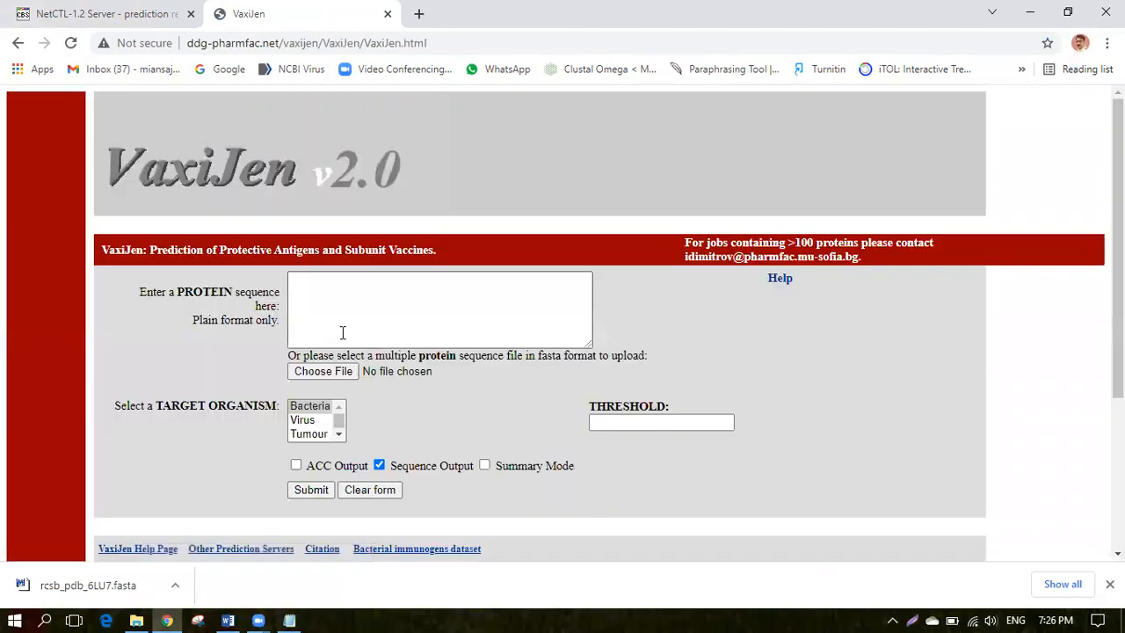
# - Submit the copied peptide SGFRKMAFP to VaxiJen with Virus as the target organism and a threshold of 0.5
pyautogui.click(343, 325)
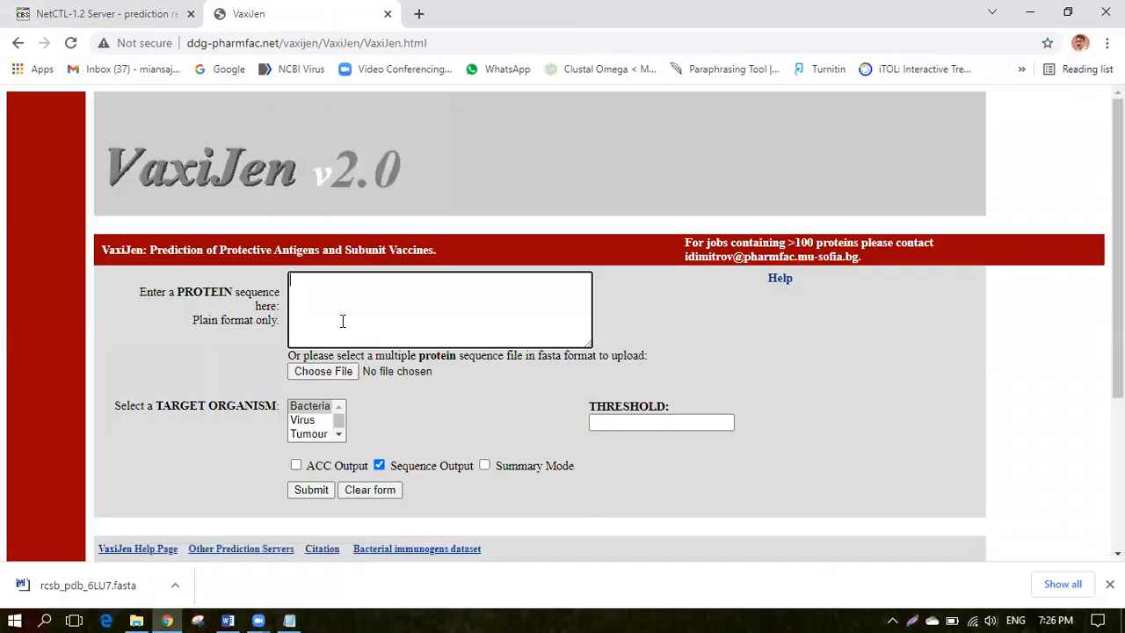
pyautogui.hotkey('ctrl', 'v')
pyautogui.click(305, 420)
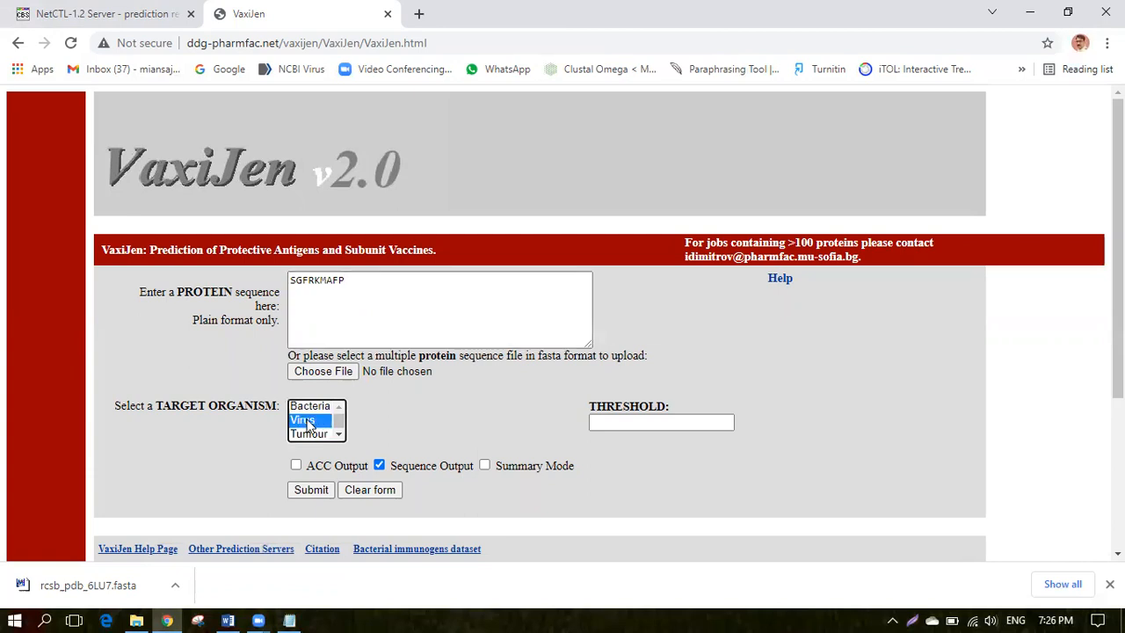
pyautogui.click(651, 420)
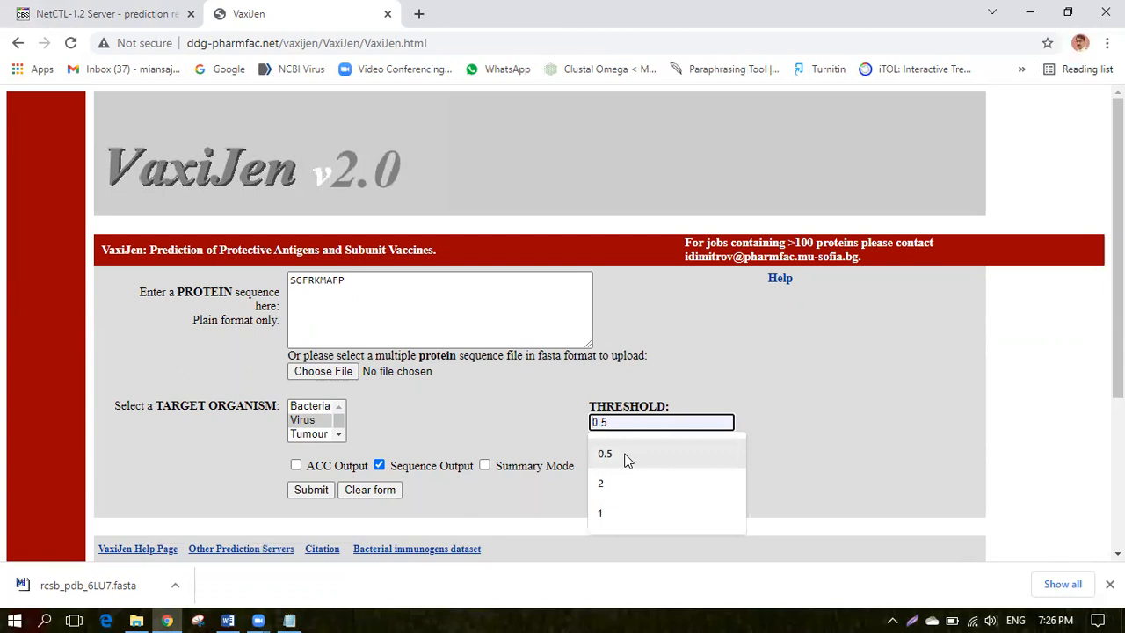
pyautogui.click(626, 457)
pyautogui.click(313, 492)
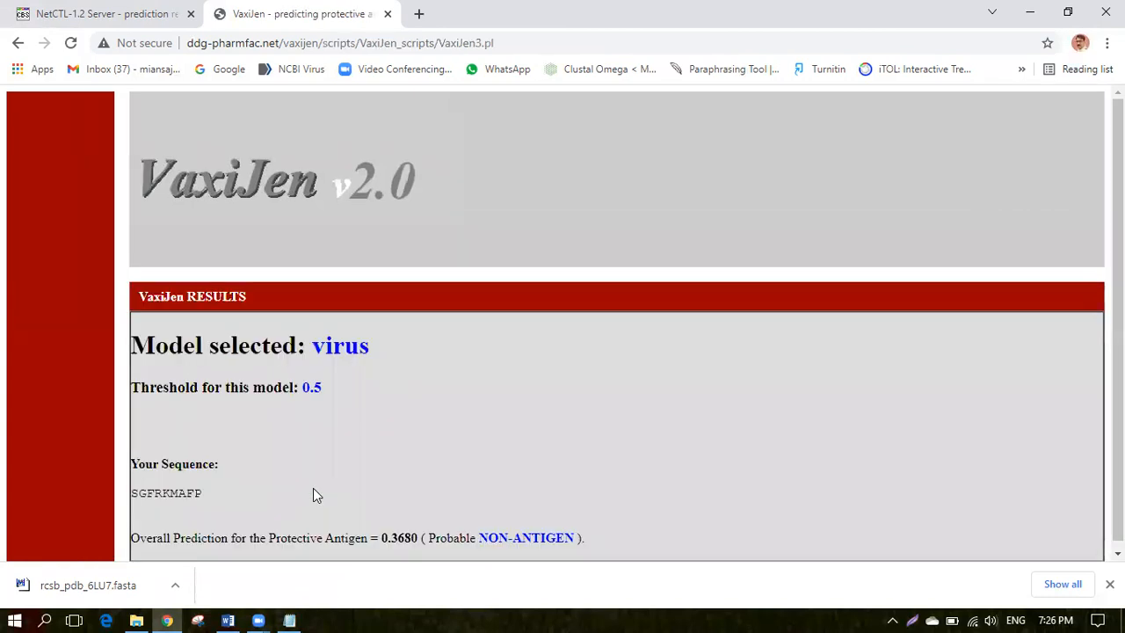
# - Check the VaxiJen antigenicity prediction for the submitted peptide, highlight its sequence, and switch away from the browser
pyautogui.scroll(-1, 458, 430)
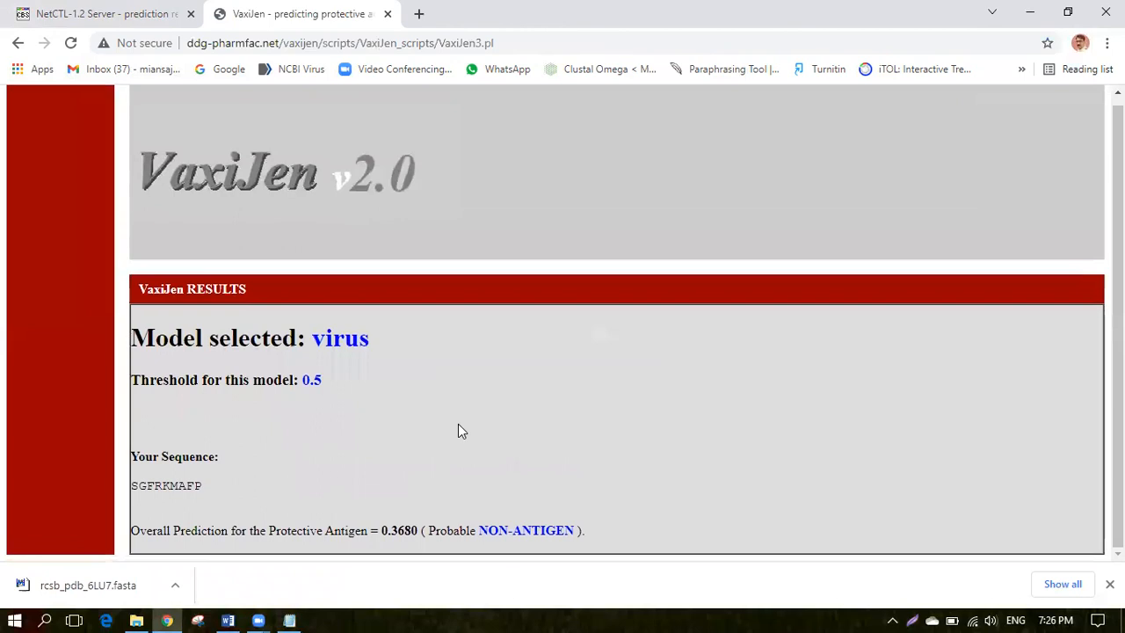
pyautogui.moveTo(204, 485); pyautogui.dragTo(131, 482)
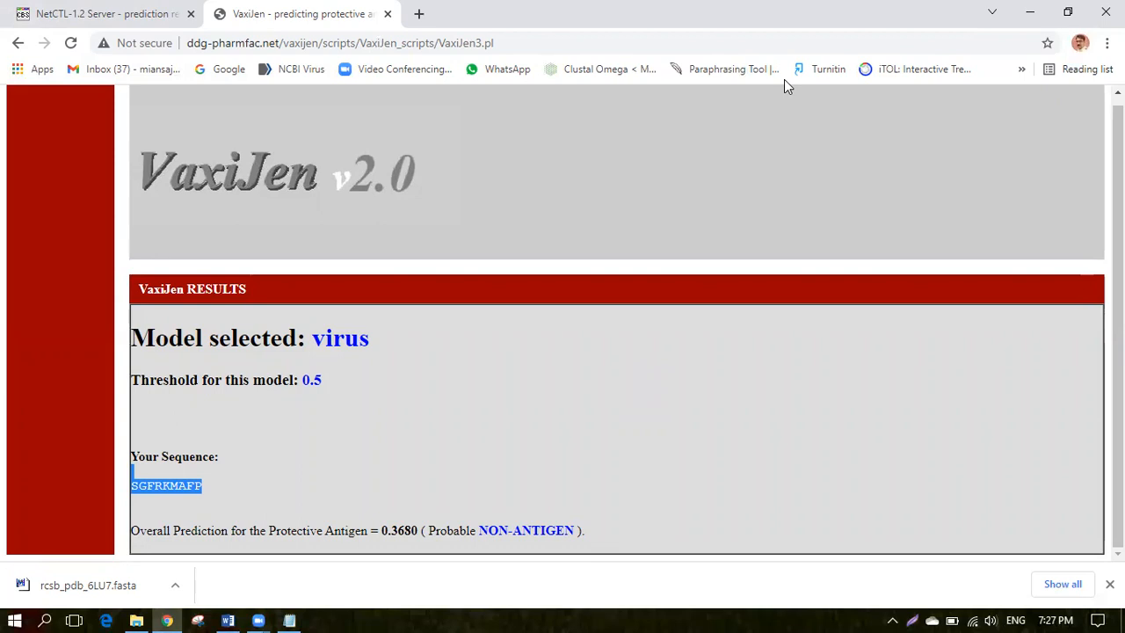
pyautogui.hotkey('alt', 'Tab')
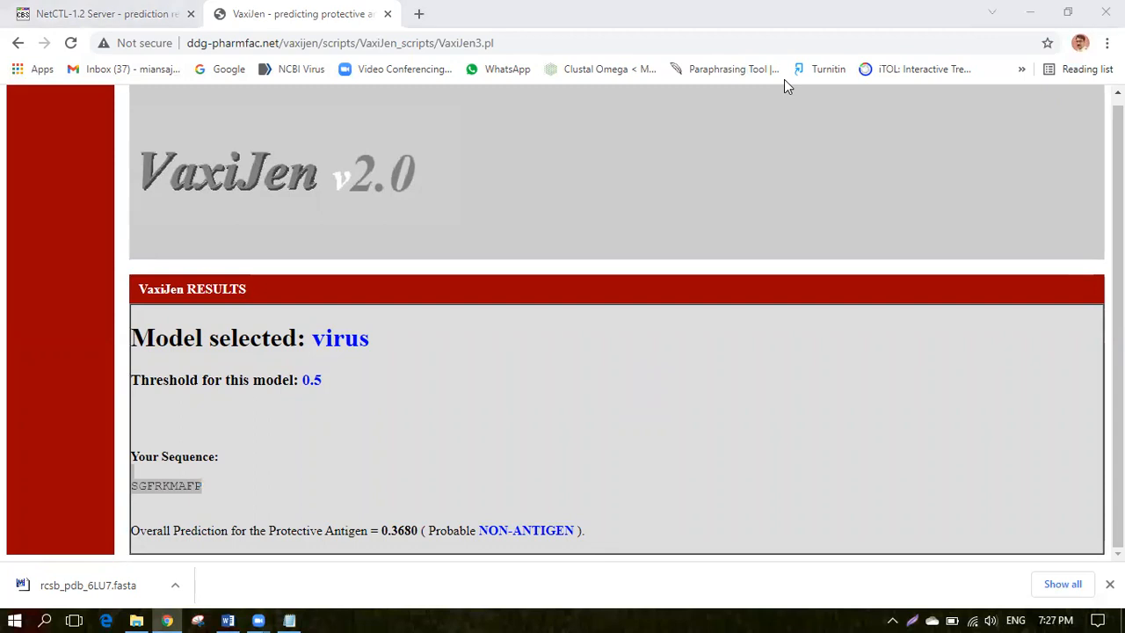